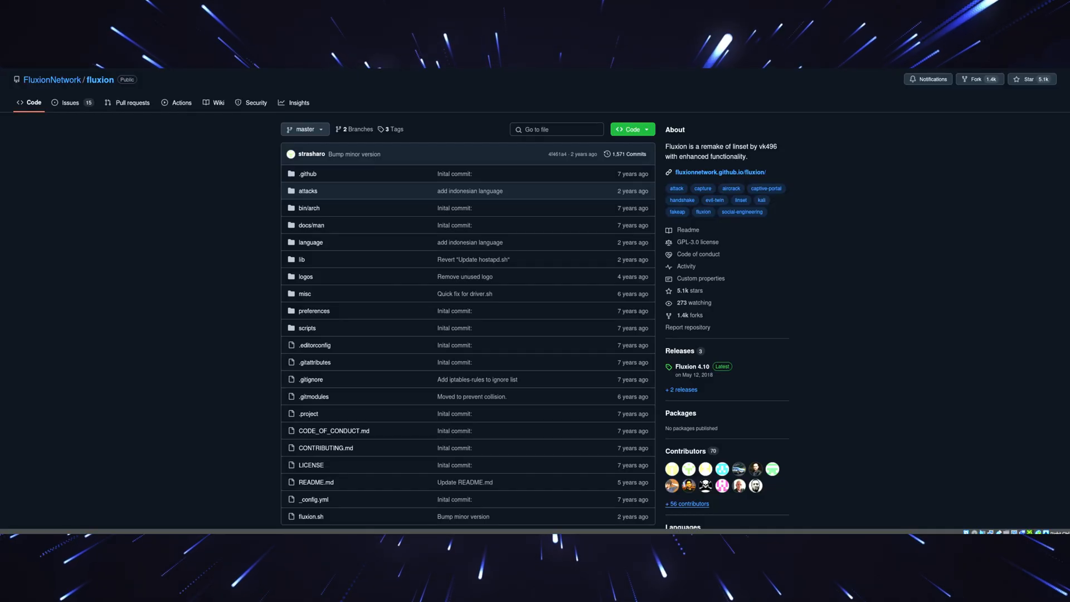
scroll(469, 335, "down", 3)
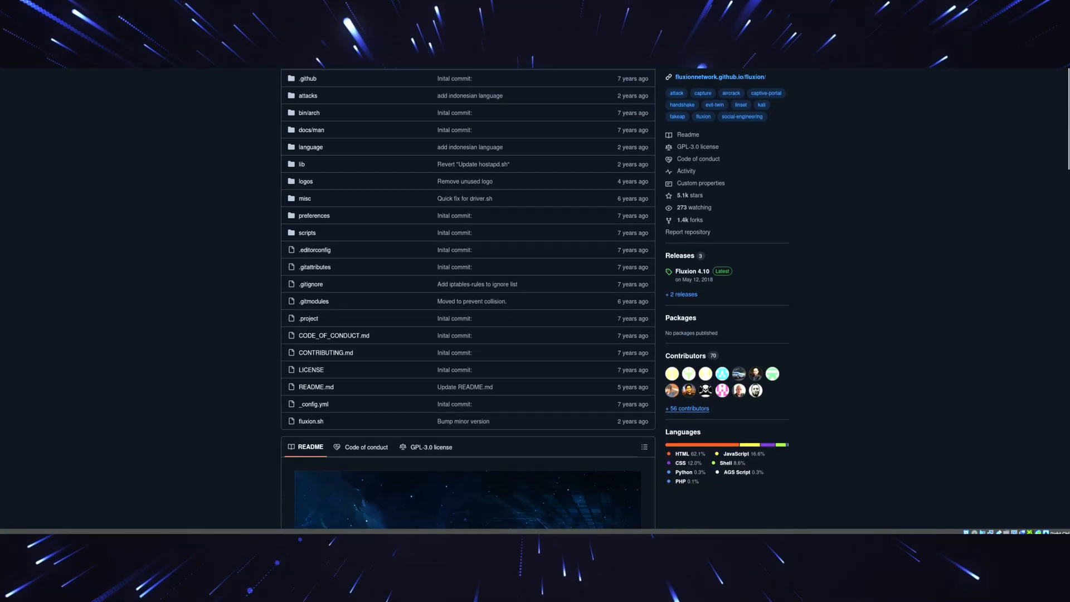
scroll(468, 335, "down", 3)
scroll(469, 334, "down", 2)
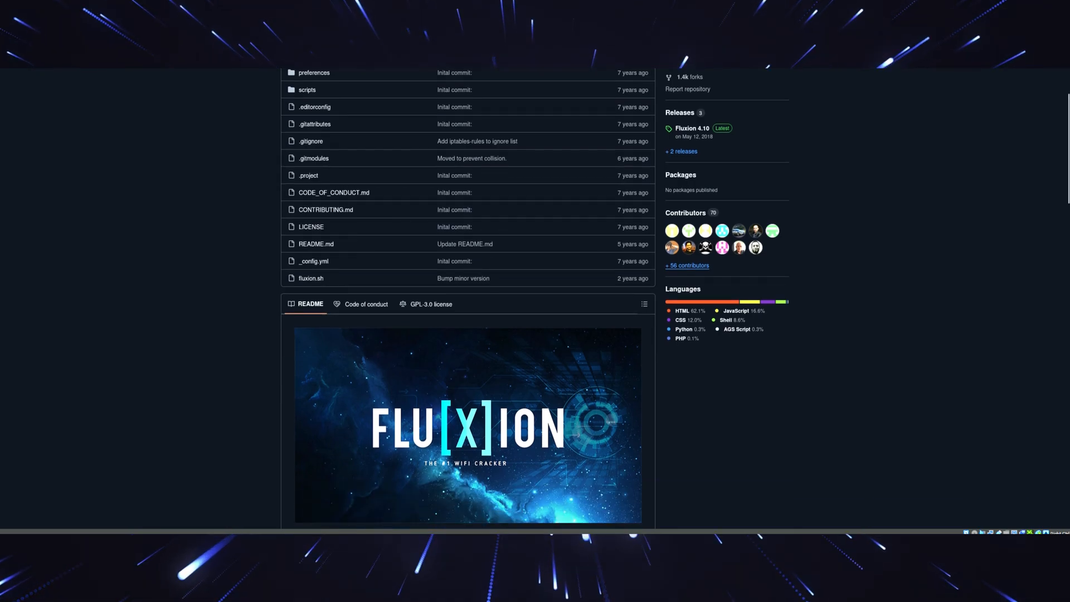
scroll(469, 334, "down", 3)
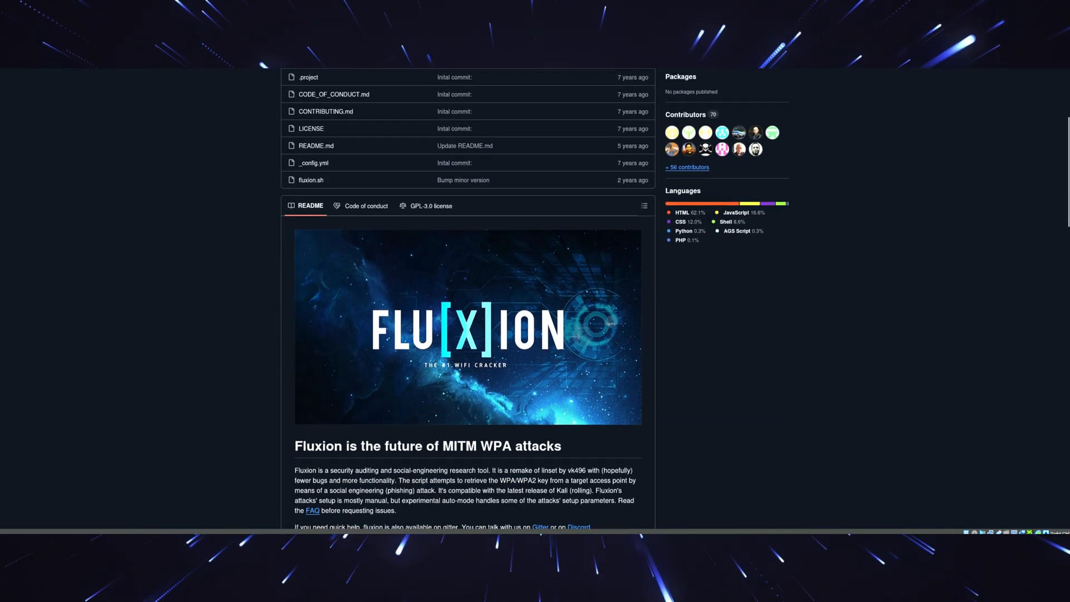
scroll(468, 335, "down", 3)
scroll(469, 334, "down", 2)
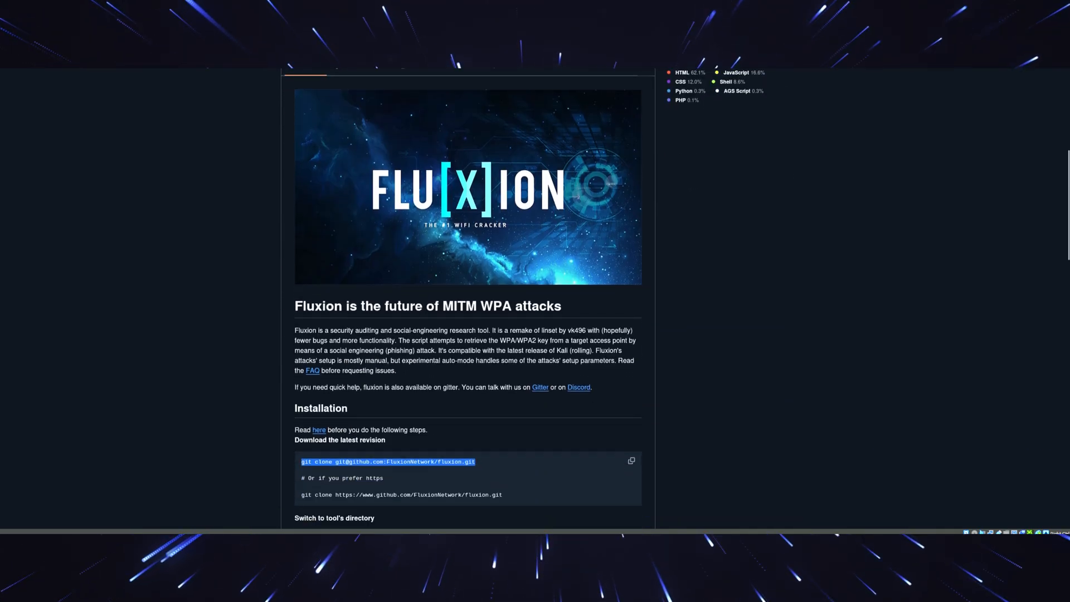
scroll(468, 334, "down", 2)
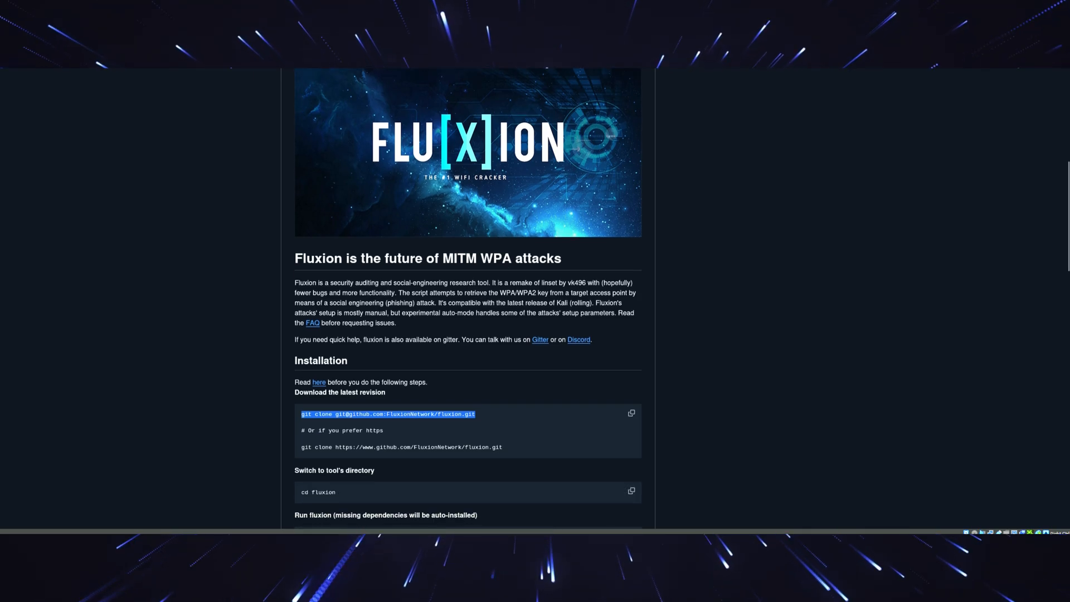
scroll(468, 335, "down", 2)
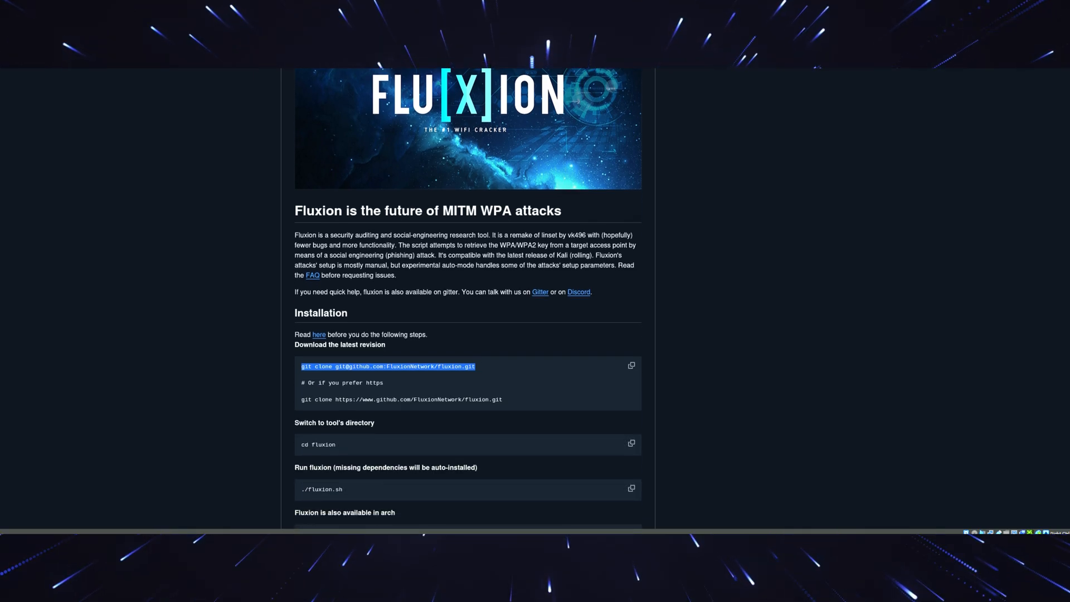
scroll(468, 335, "down", 2)
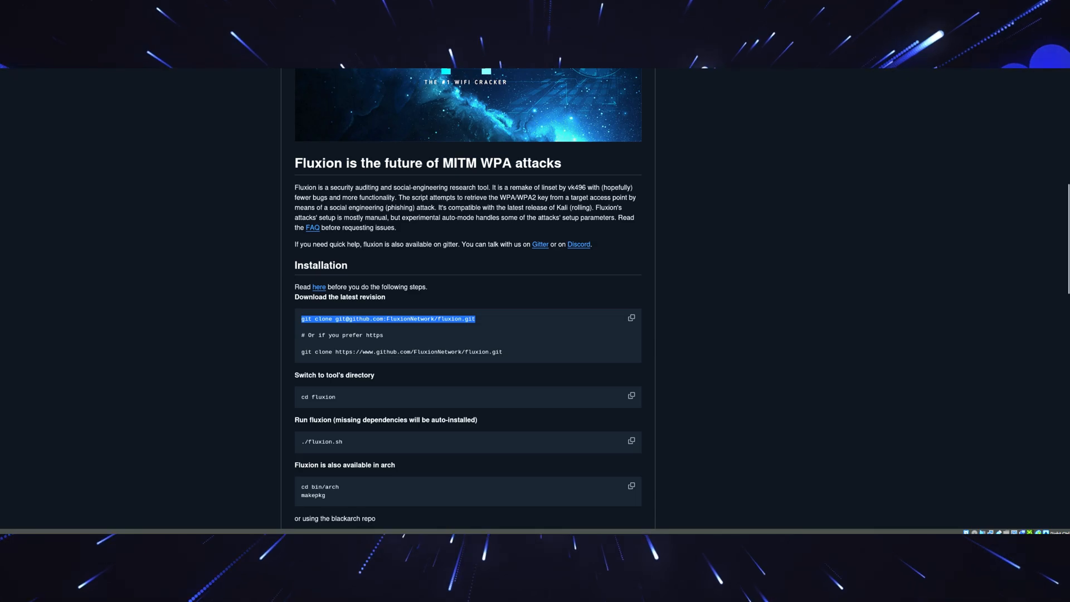
scroll(468, 334, "down", 3)
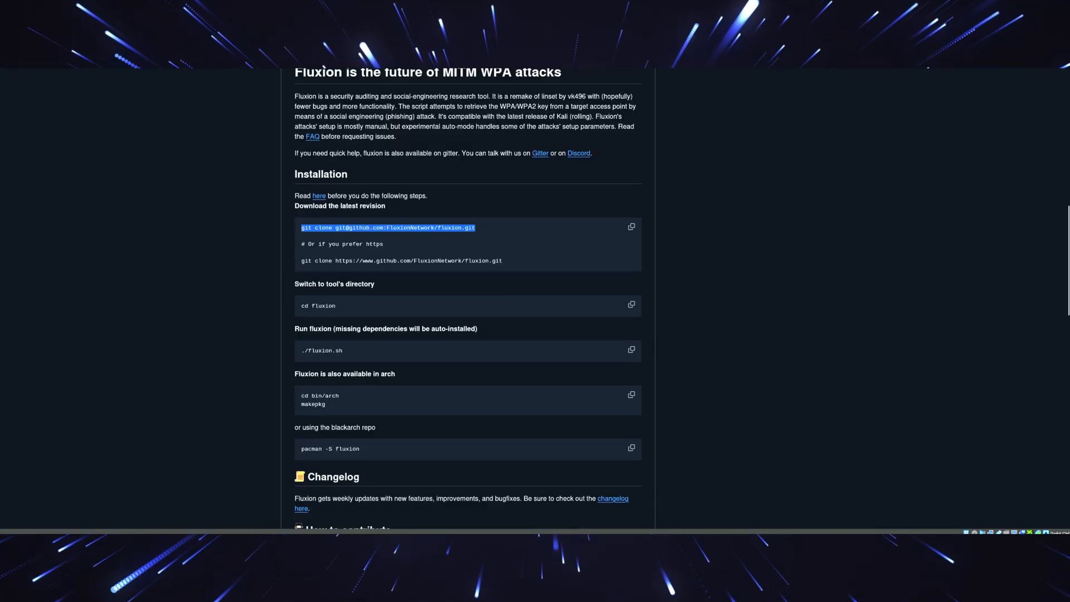
scroll(468, 335, "down", 3)
scroll(469, 335, "down", 2)
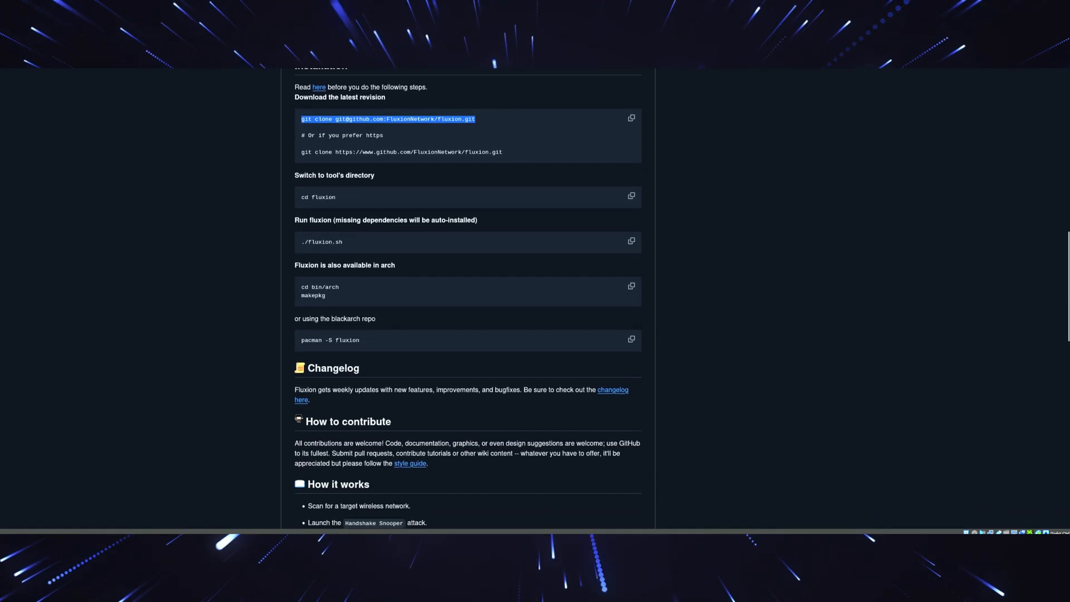
scroll(468, 335, "down", 2)
scroll(469, 335, "down", 2)
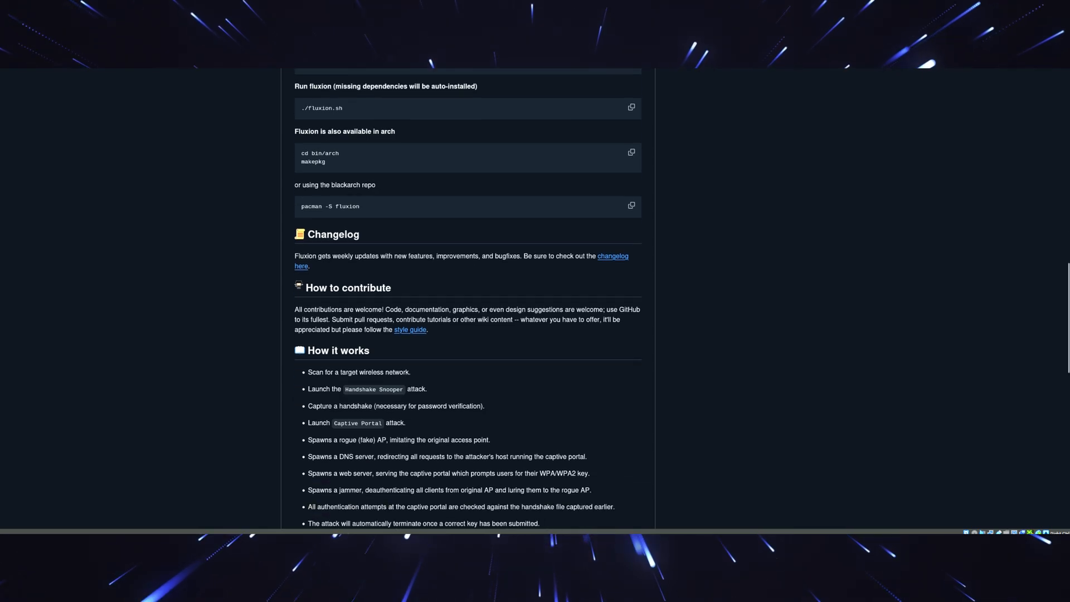
scroll(469, 335, "down", 1)
scroll(468, 335, "down", 3)
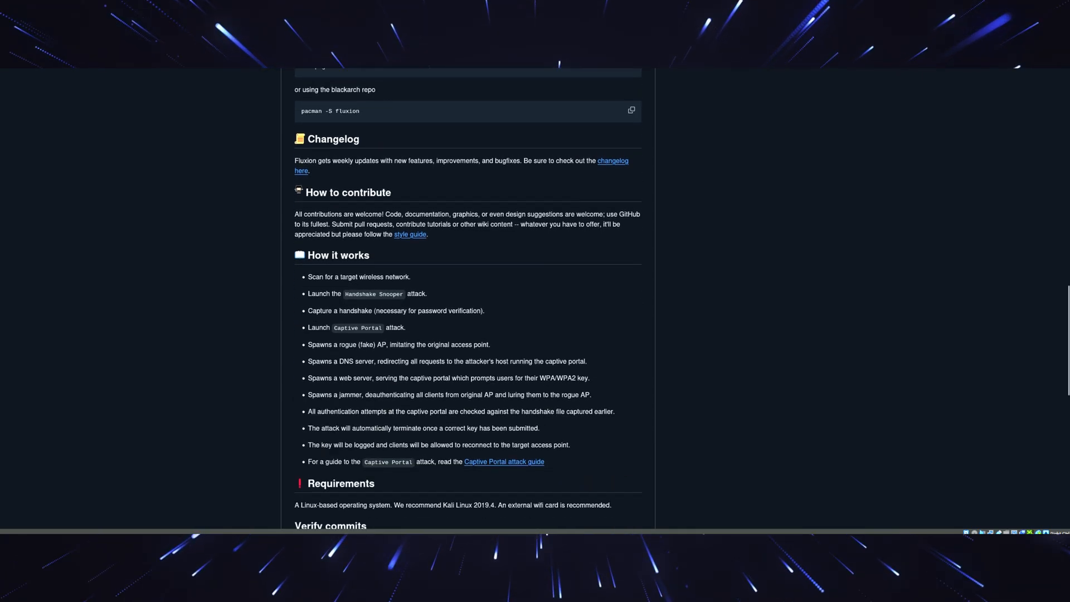
scroll(468, 334, "down", 1)
scroll(468, 334, "down", 2)
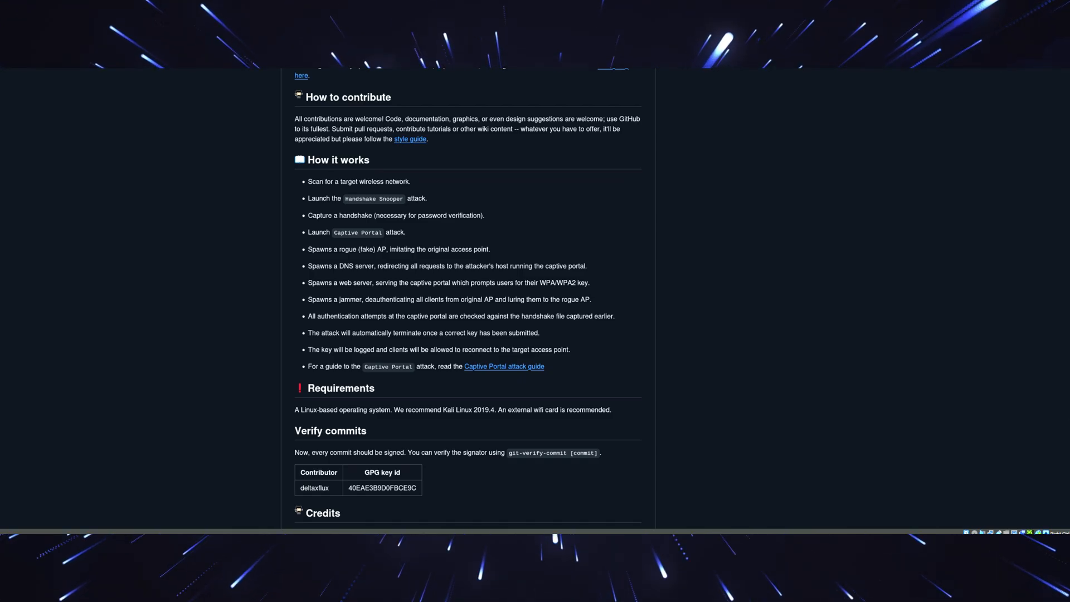
scroll(469, 335, "down", 2)
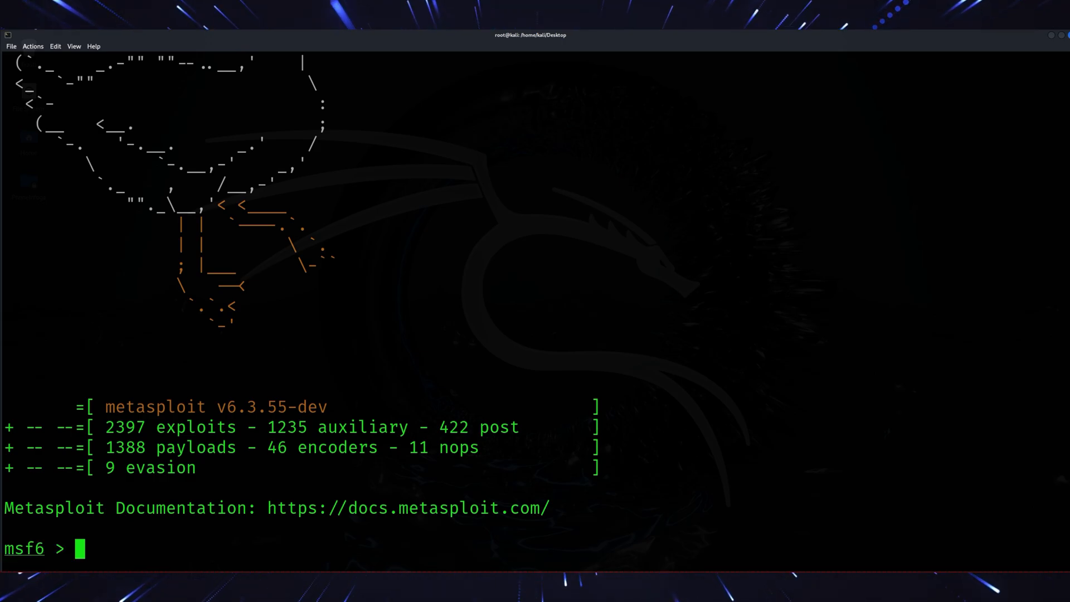
Step: Highlight the module count lines, then run help at the msf6 prompt to list all console commands
left_click_drag(107, 427, 226, 468)
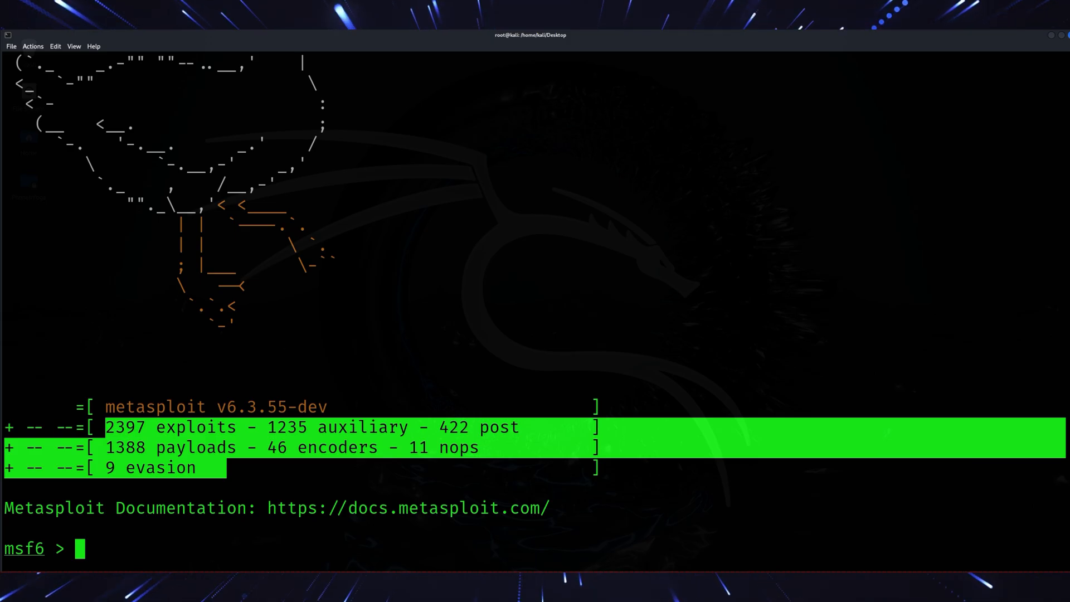
left_click(535, 335)
type("help")
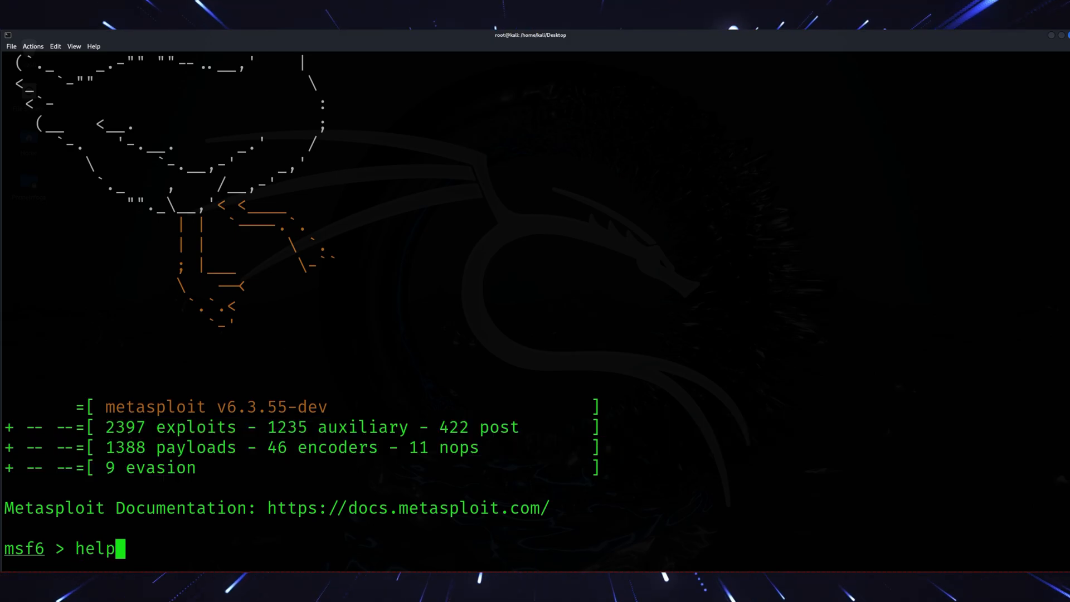
key("Return")
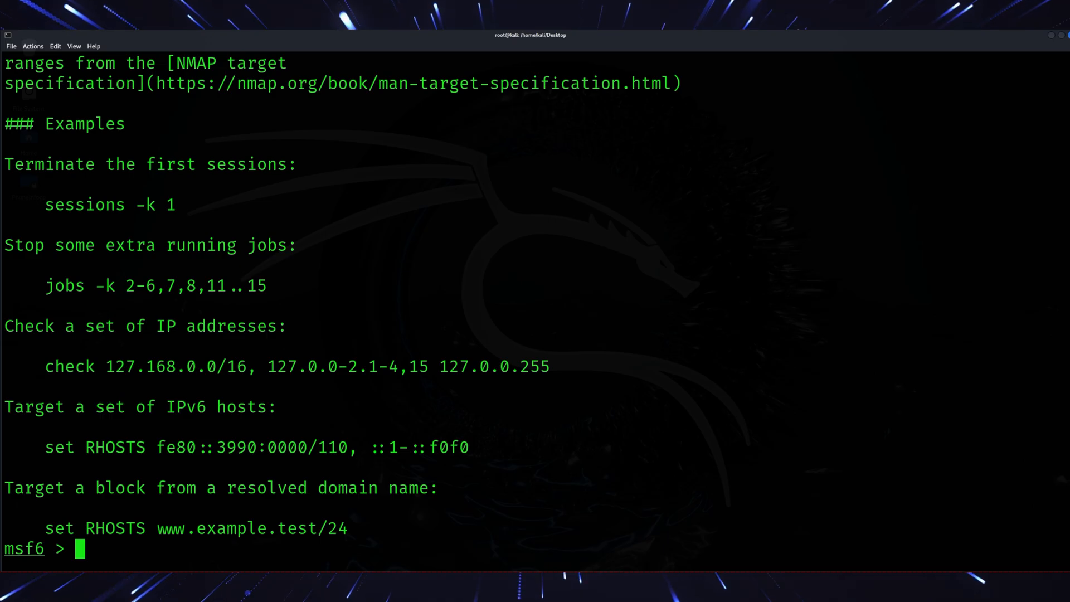
scroll(536, 301, "up", 5)
scroll(535, 302, "up", 5)
scroll(535, 301, "up", 3)
scroll(535, 301, "up", 3)
scroll(535, 300, "up", 6)
scroll(535, 301, "up", 3)
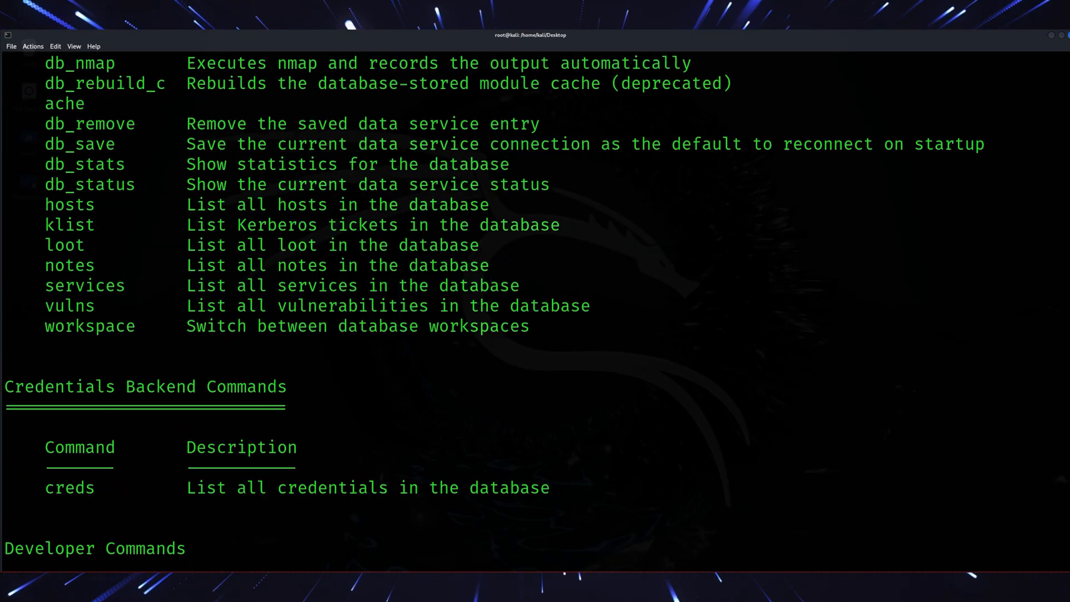
scroll(535, 301, "up", 6)
scroll(535, 302, "up", 3)
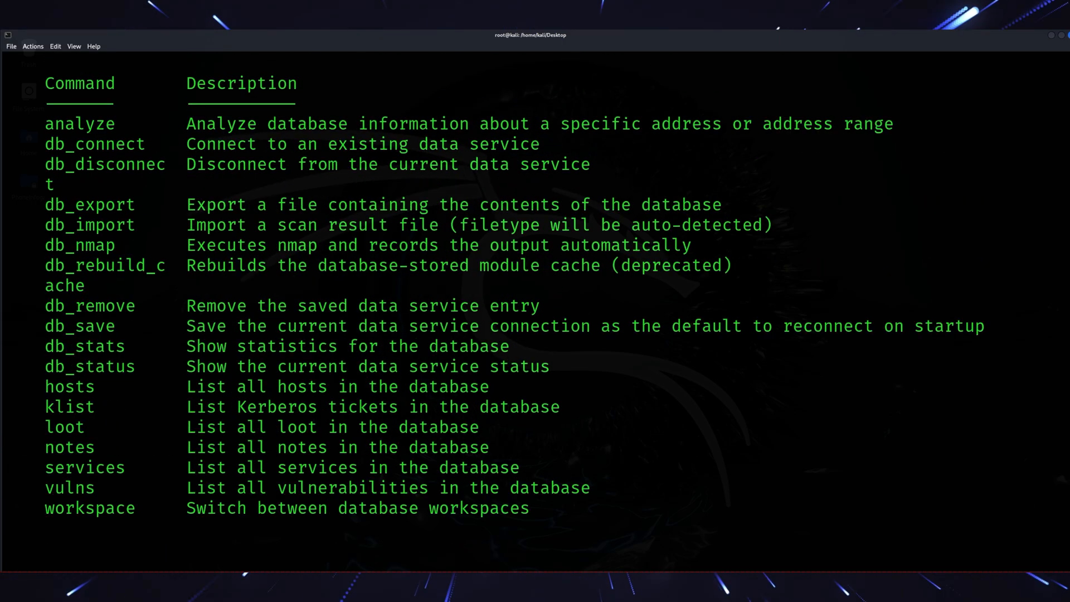
scroll(535, 301, "up", 3)
scroll(535, 301, "up", 6)
scroll(535, 301, "up", 6)
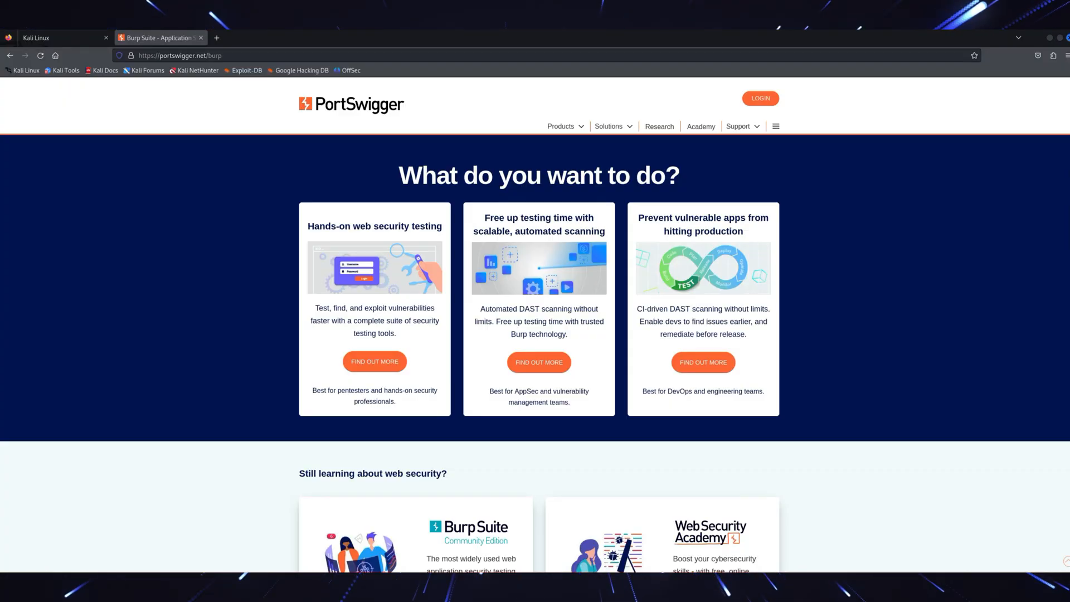
scroll(535, 335, "down", 3)
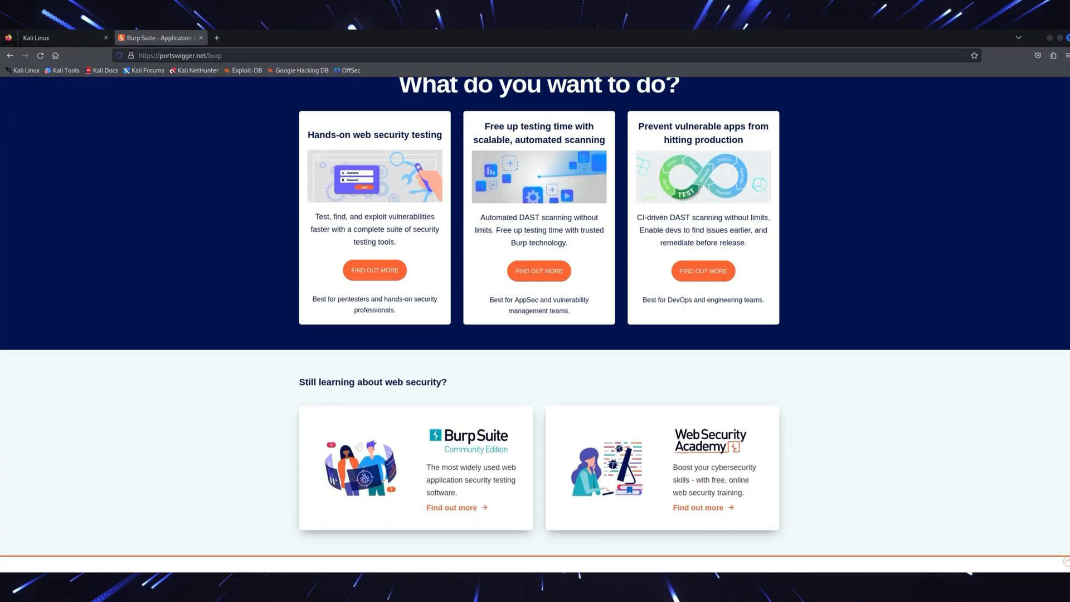
scroll(535, 334, "down", 2)
scroll(535, 334, "down", 1)
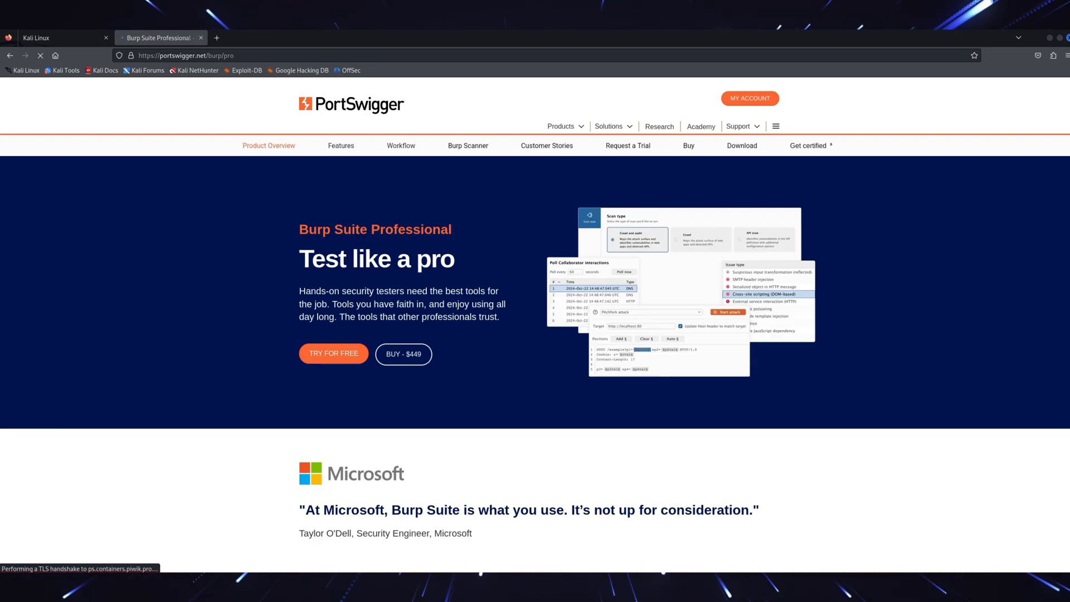
scroll(535, 334, "down", 2)
scroll(535, 335, "down", 2)
scroll(535, 334, "down", 1)
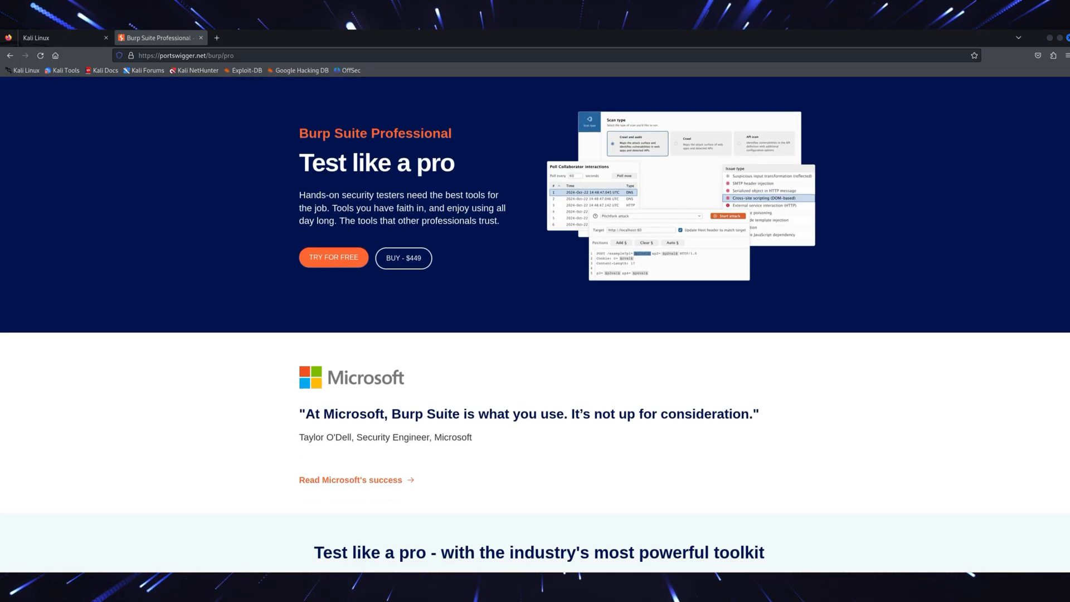
scroll(535, 335, "down", 2)
scroll(535, 334, "down", 2)
scroll(535, 335, "down", 3)
scroll(535, 335, "down", 1)
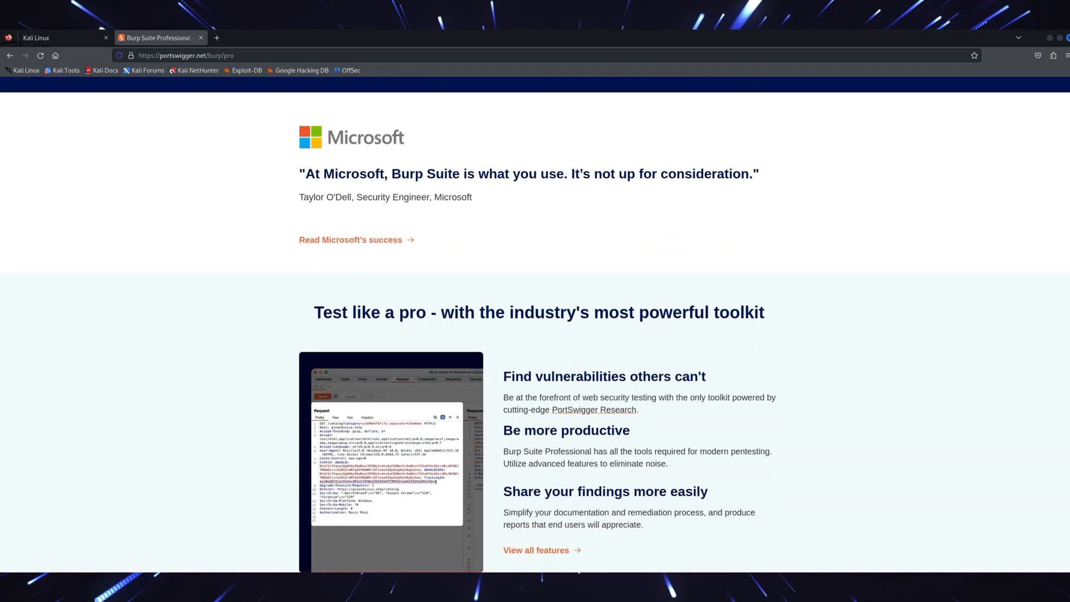
scroll(535, 334, "down", 1)
scroll(535, 334, "down", 2)
scroll(535, 335, "down", 2)
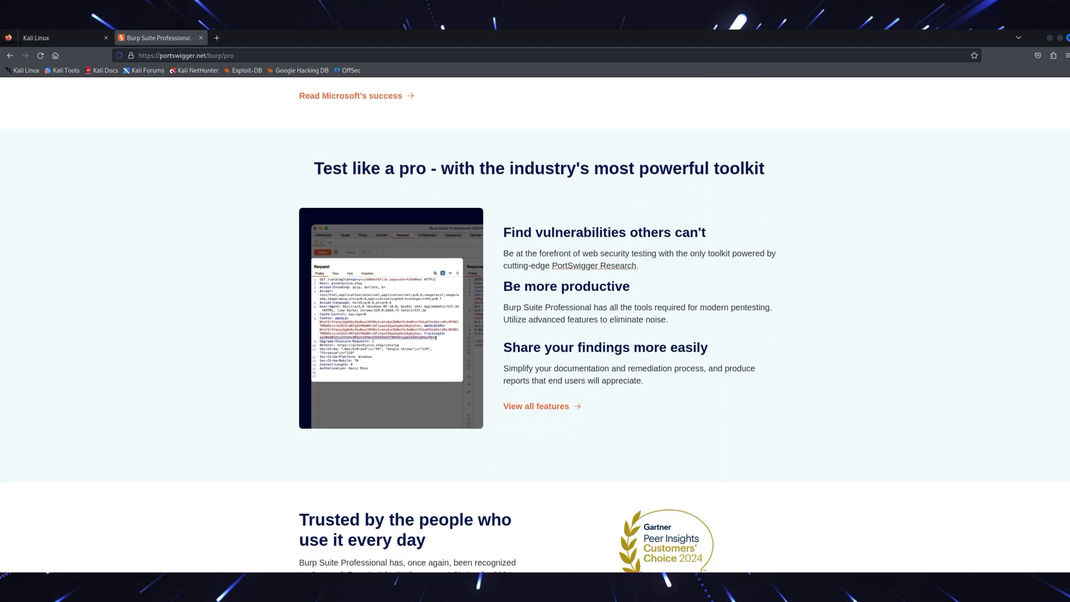
scroll(535, 335, "down", 1)
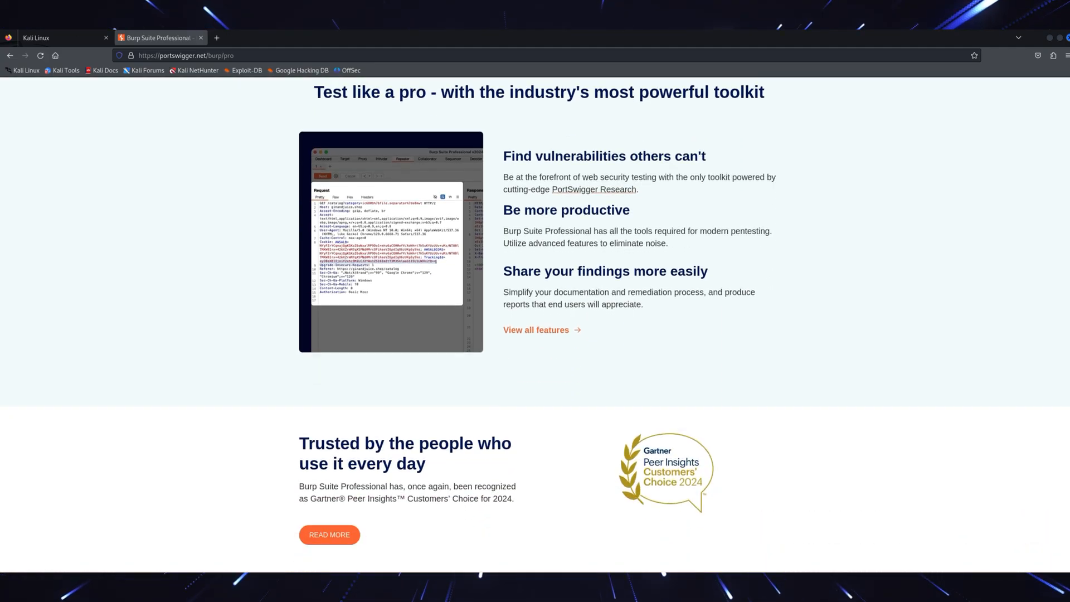
scroll(535, 335, "down", 2)
scroll(536, 335, "down", 1)
scroll(536, 334, "down", 1)
scroll(535, 334, "down", 1)
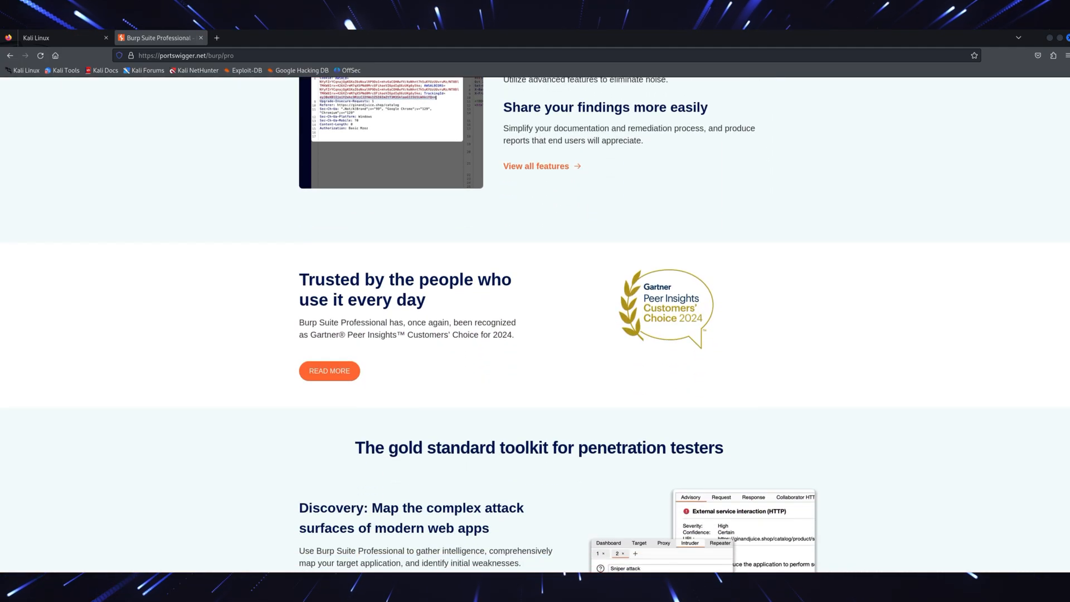
scroll(536, 335, "down", 1)
scroll(535, 335, "down", 1)
scroll(535, 335, "down", 1)
scroll(535, 335, "down", 1)
scroll(535, 335, "down", 1)
scroll(535, 334, "down", 1)
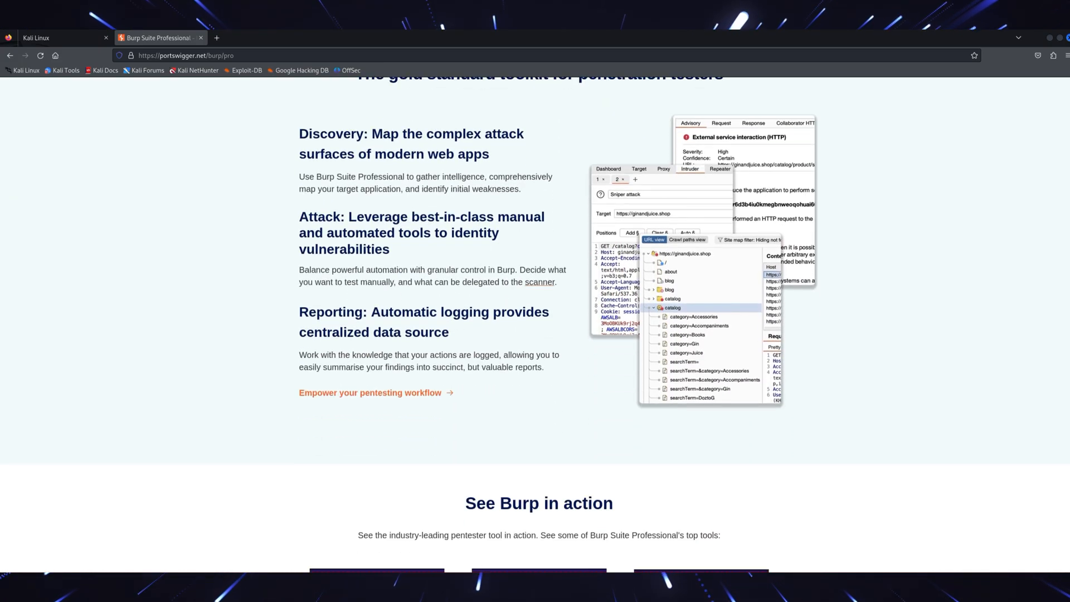
scroll(535, 335, "down", 1)
scroll(535, 335, "down", 1)
scroll(535, 334, "down", 1)
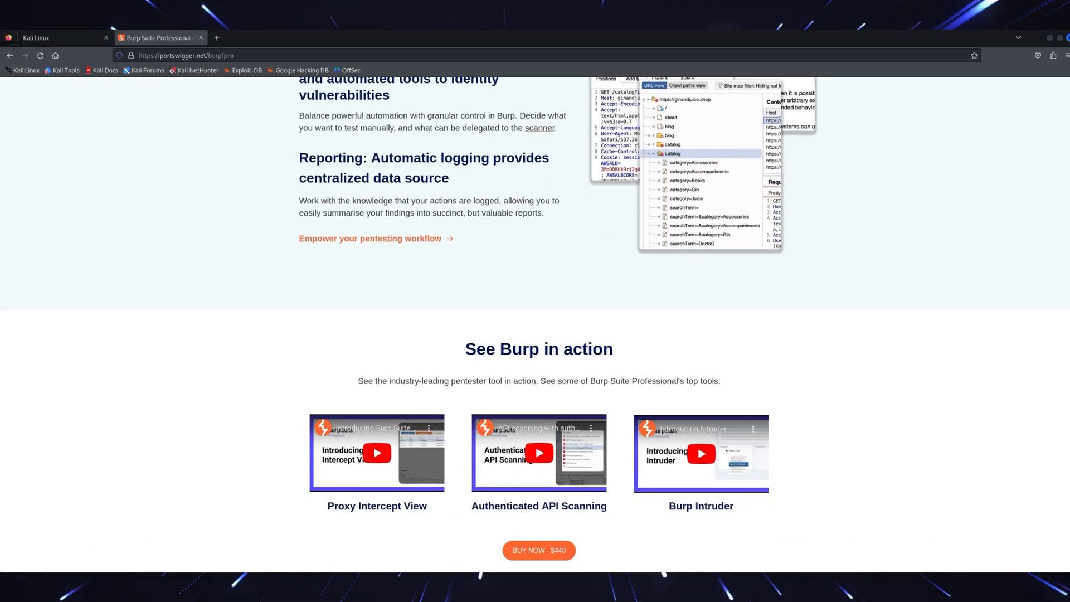
scroll(536, 335, "down", 2)
scroll(536, 335, "down", 1)
scroll(536, 334, "down", 1)
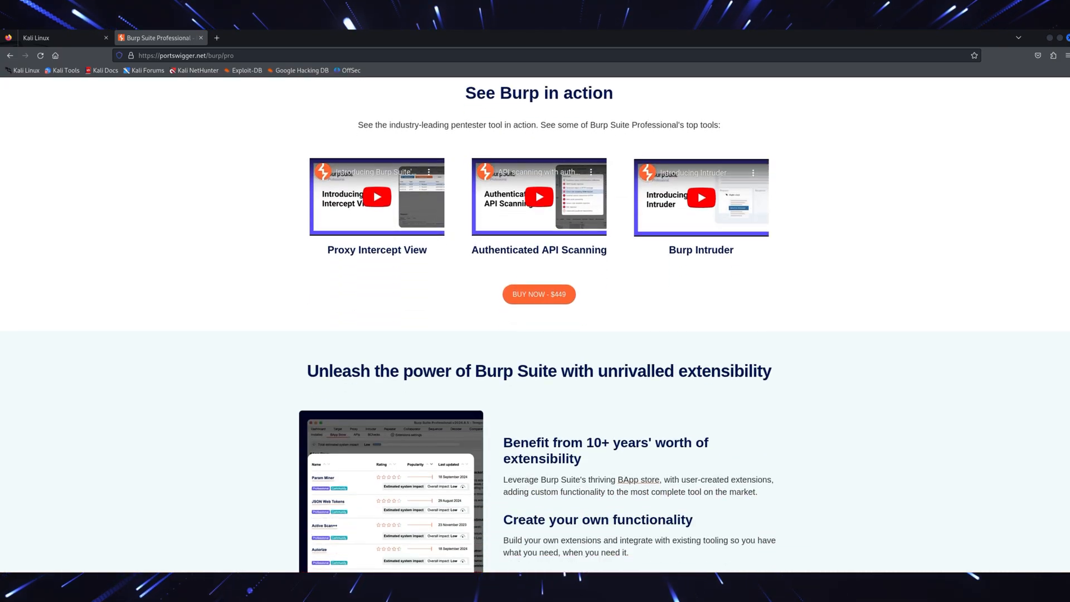
scroll(535, 335, "down", 2)
scroll(535, 334, "down", 1)
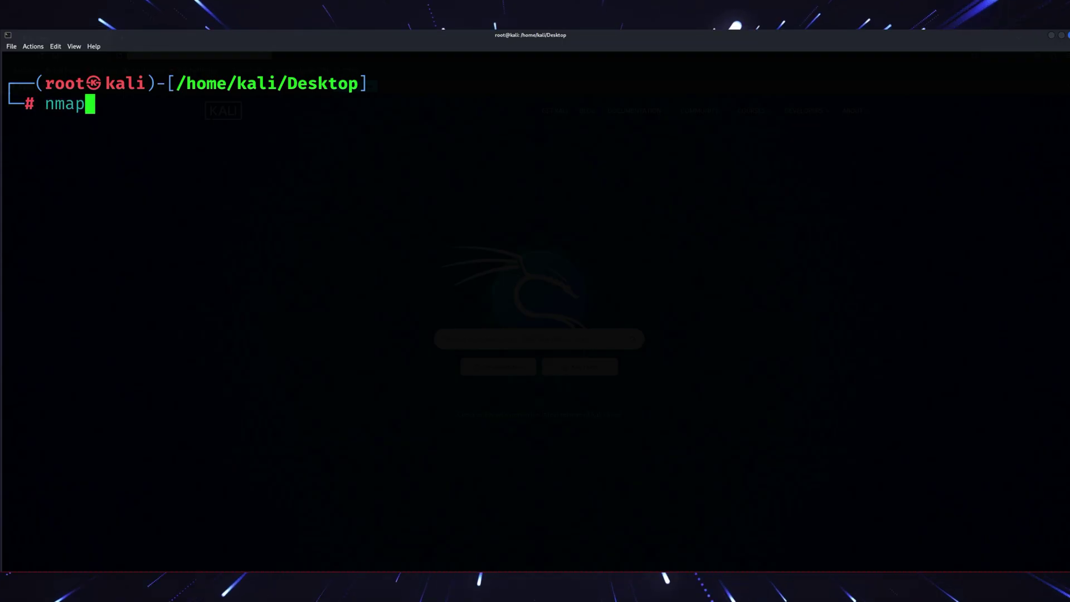
Step: Run nmap with no arguments to print its full help summary of scan options
key("Return")
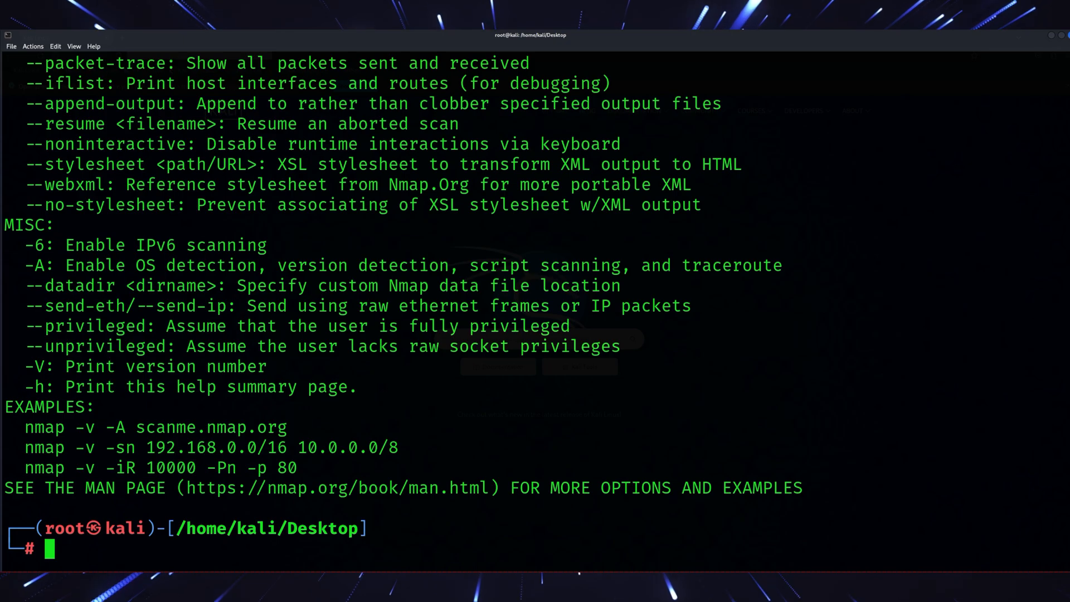
scroll(535, 301, "up", 5)
scroll(535, 301, "up", 2)
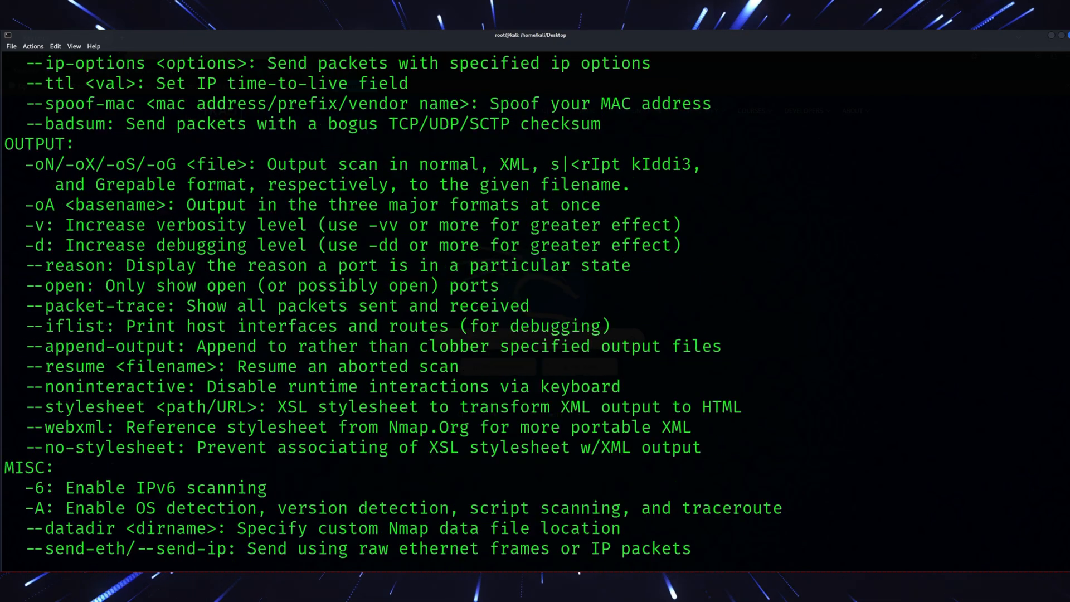
scroll(535, 301, "up", 1)
scroll(535, 302, "up", 1)
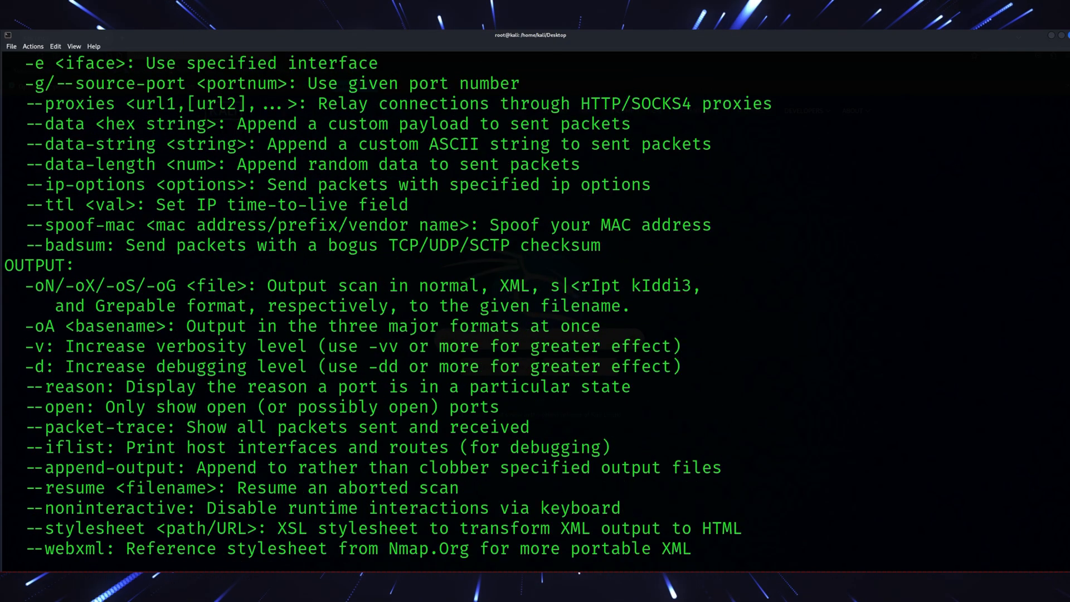
scroll(535, 301, "up", 1)
scroll(535, 301, "up", 1)
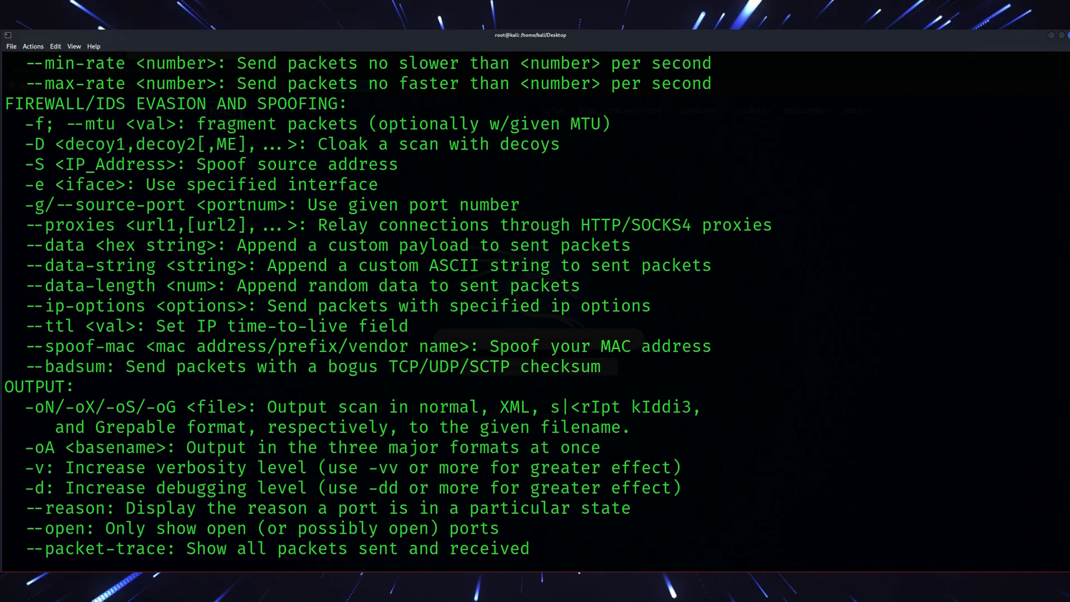
scroll(536, 301, "up", 2)
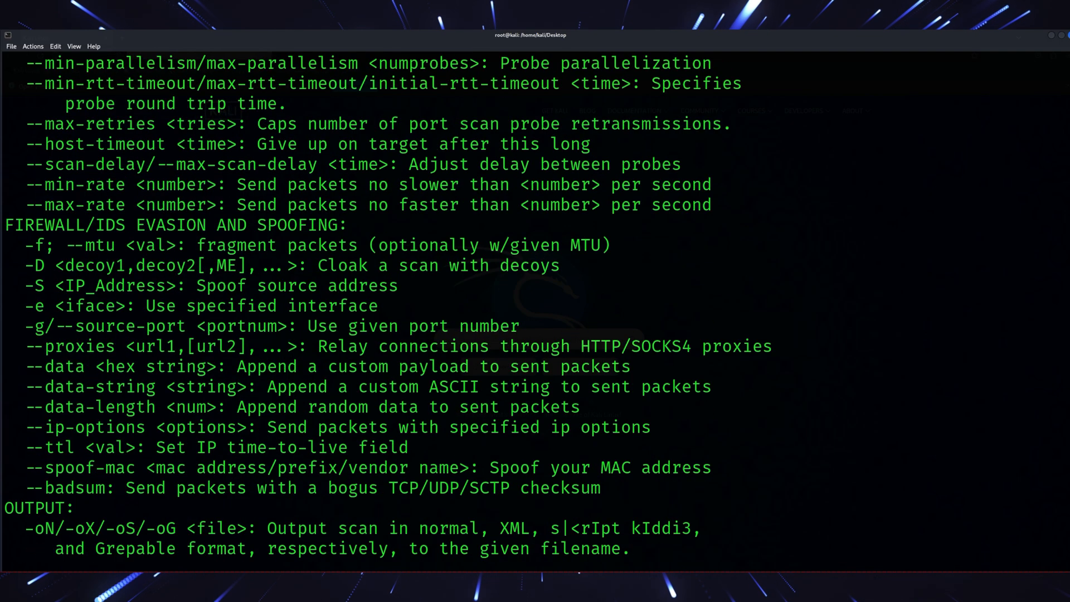
scroll(535, 301, "up", 1)
scroll(536, 302, "up", 1)
scroll(535, 301, "up", 1)
scroll(536, 301, "up", 1)
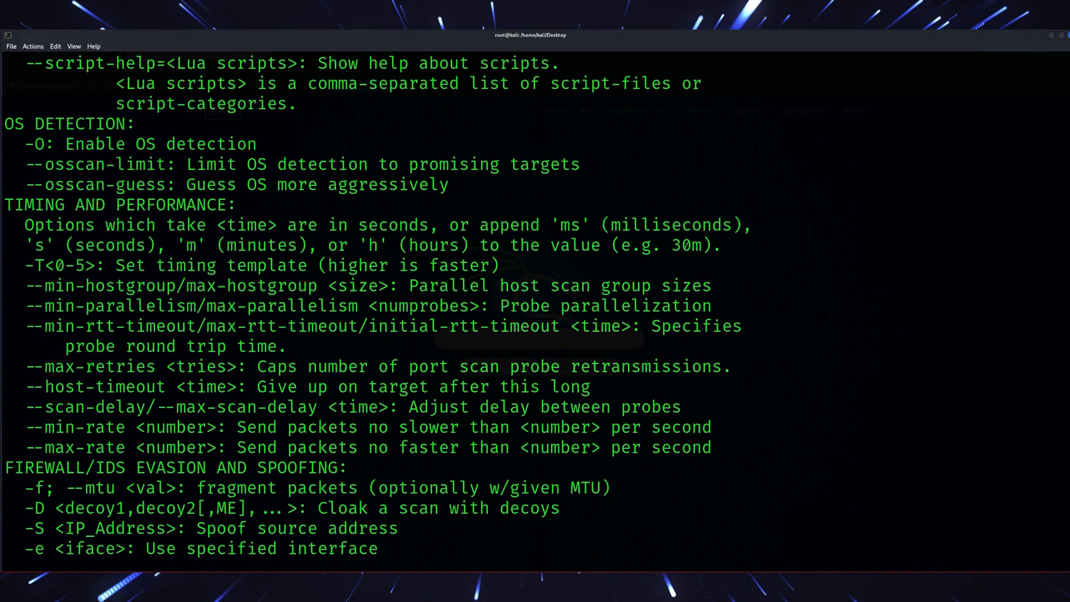
scroll(535, 301, "up", 2)
scroll(535, 301, "up", 1)
scroll(535, 301, "up", 1)
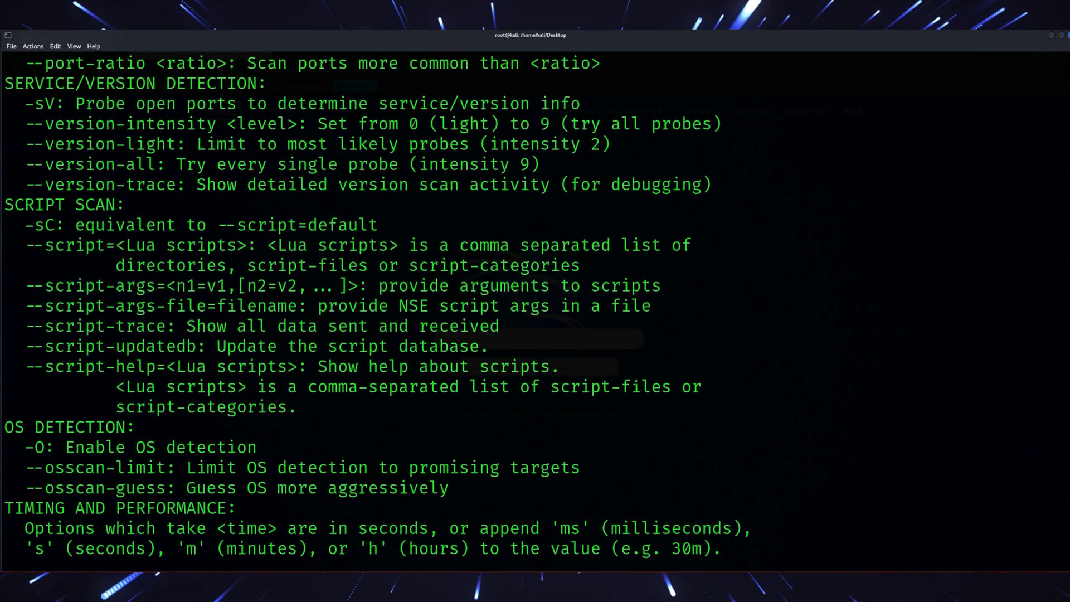
scroll(535, 301, "up", 1)
scroll(535, 302, "up", 1)
scroll(673, 557, "up", 1)
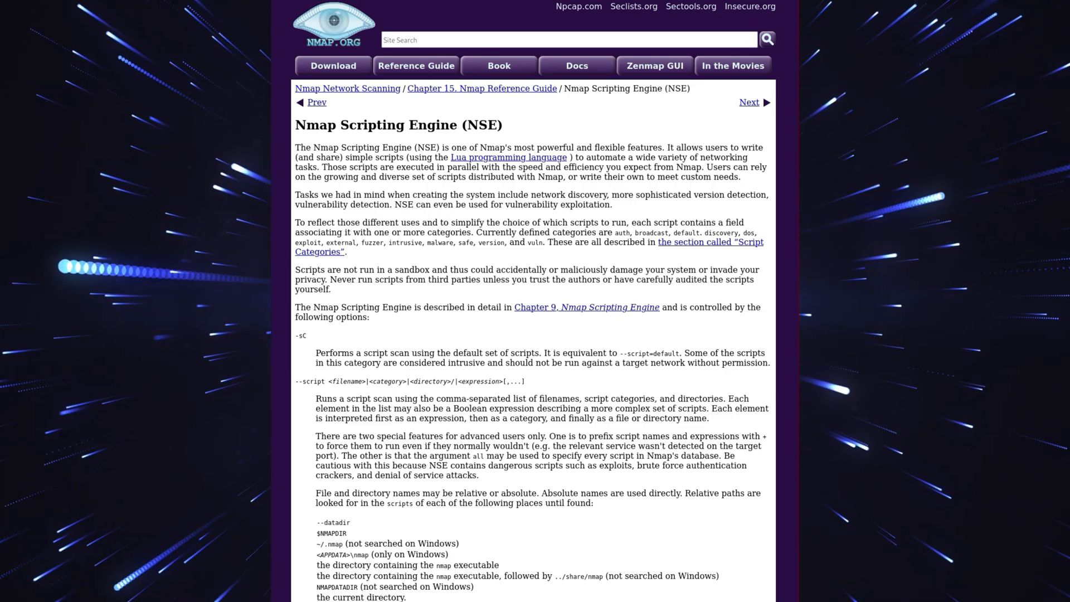
scroll(535, 334, "down", 1)
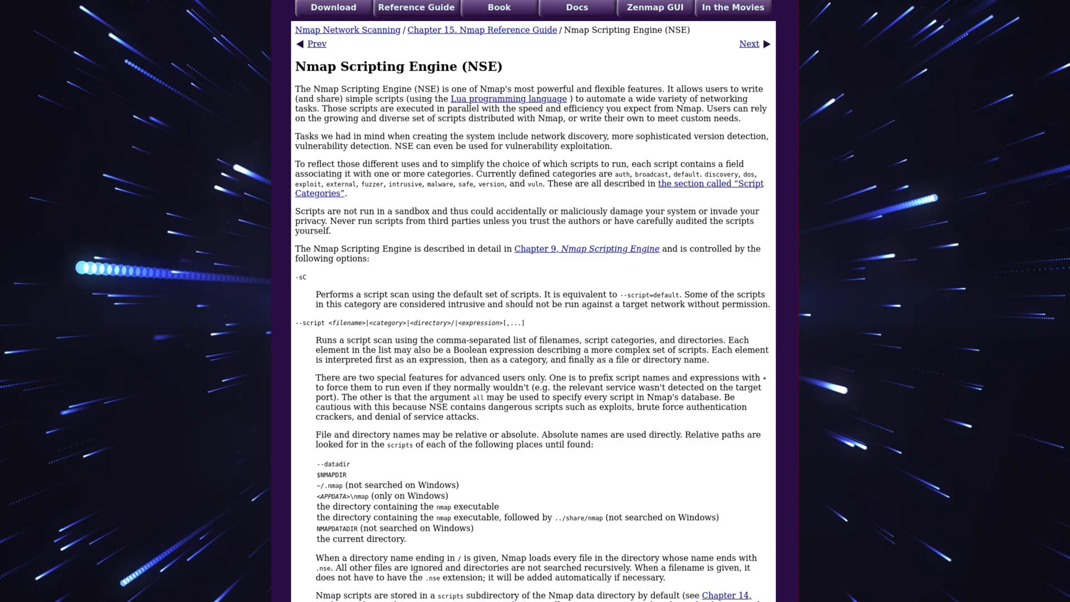
scroll(536, 335, "down", 1)
scroll(535, 334, "down", 2)
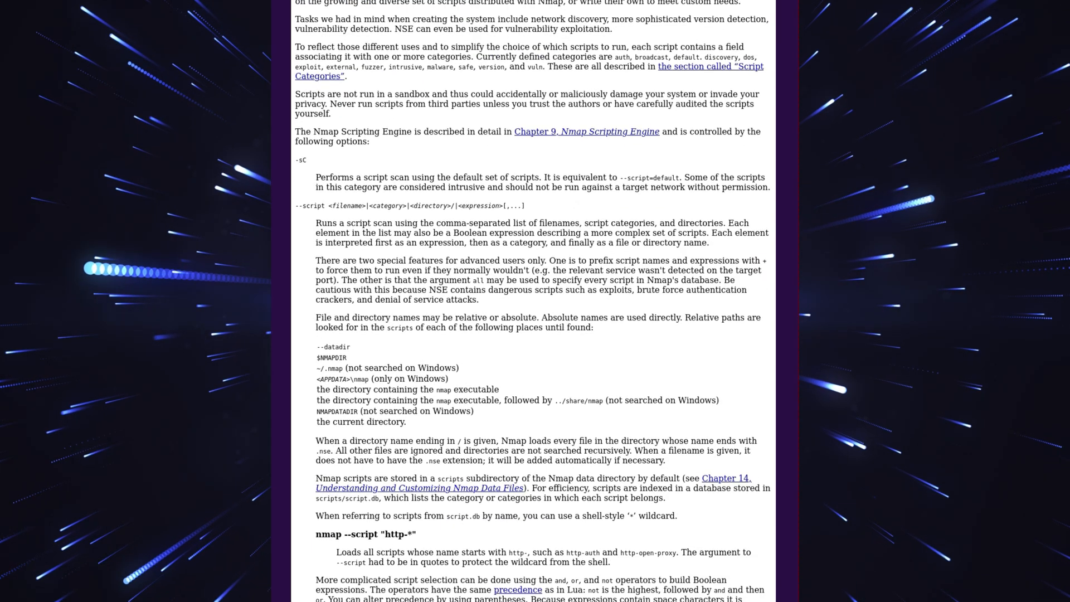
scroll(536, 335, "down", 1)
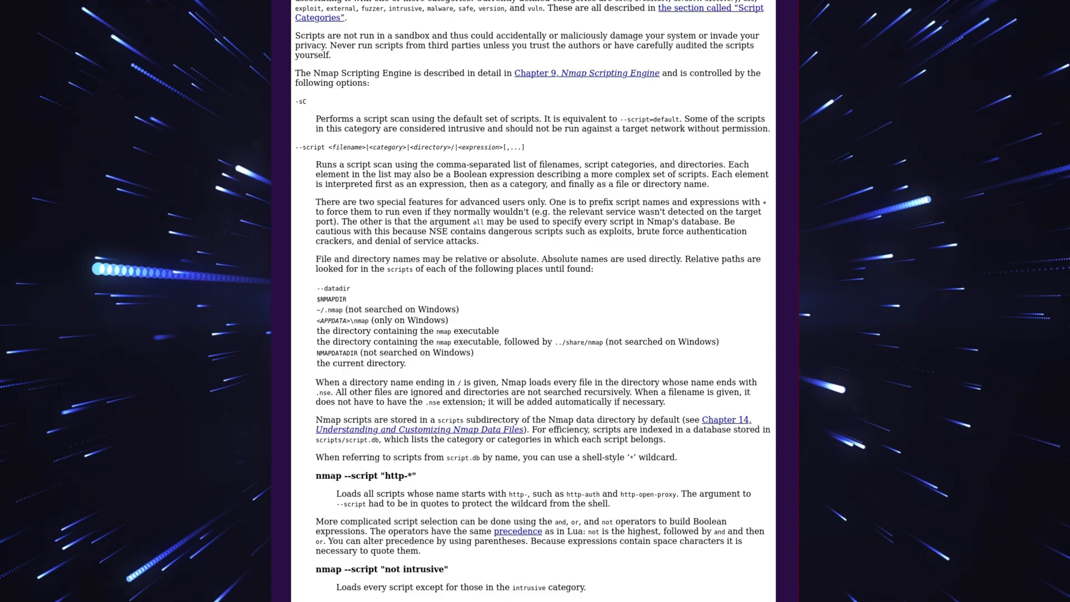
scroll(535, 335, "down", 1)
scroll(536, 334, "down", 1)
scroll(535, 335, "down", 1)
scroll(535, 334, "down", 1)
scroll(536, 335, "down", 1)
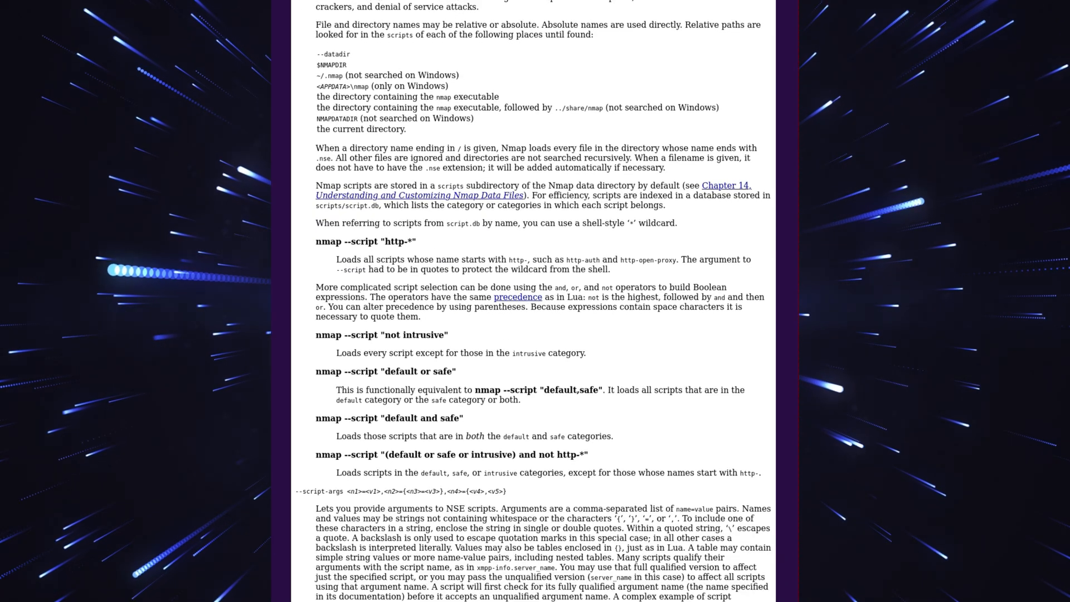
scroll(535, 335, "down", 1)
scroll(535, 335, "down", 1)
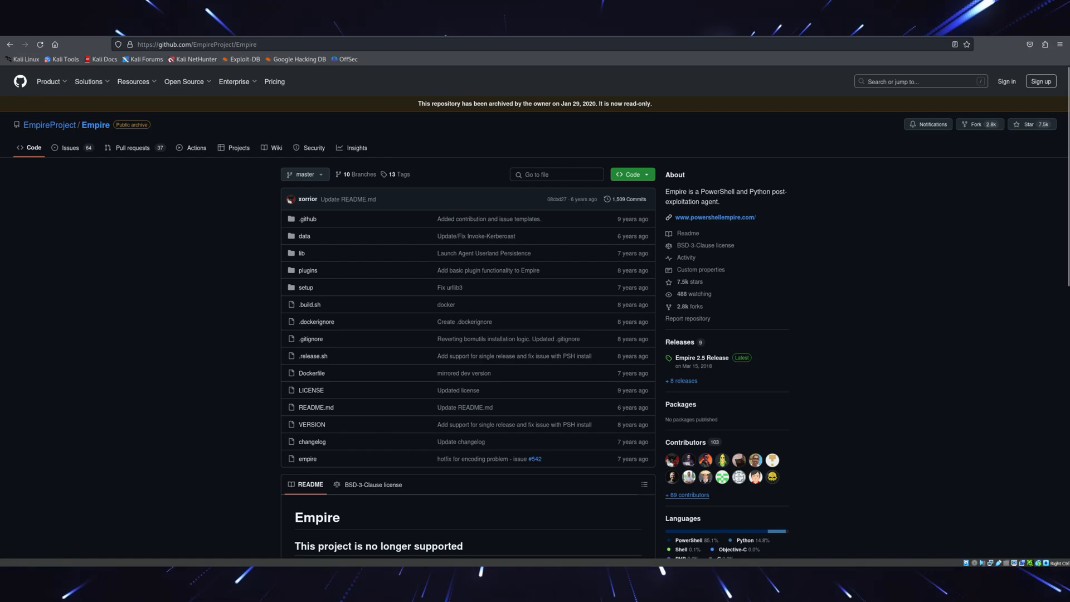
scroll(535, 334, "down", 2)
scroll(535, 334, "down", 2)
scroll(535, 334, "down", 1)
scroll(536, 335, "down", 1)
scroll(535, 335, "down", 1)
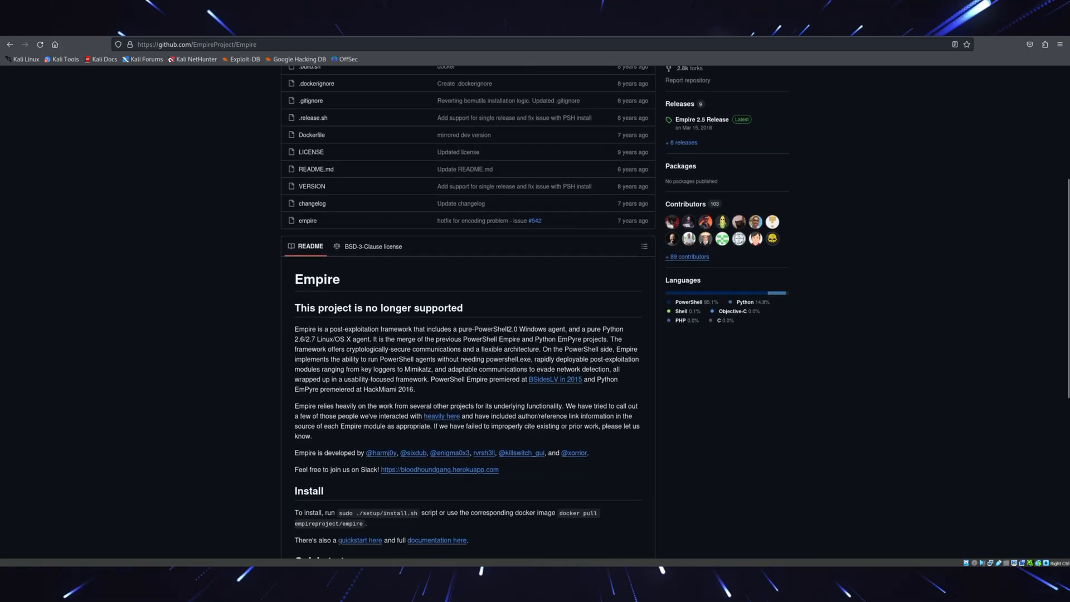
scroll(536, 335, "down", 1)
scroll(535, 335, "down", 1)
scroll(535, 334, "down", 1)
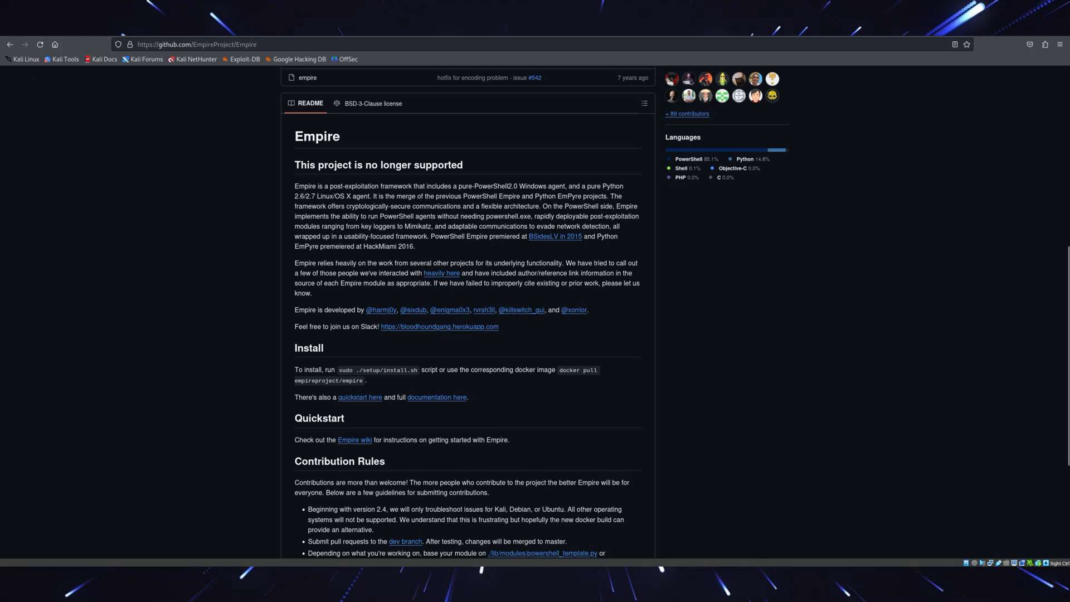
scroll(536, 335, "down", 1)
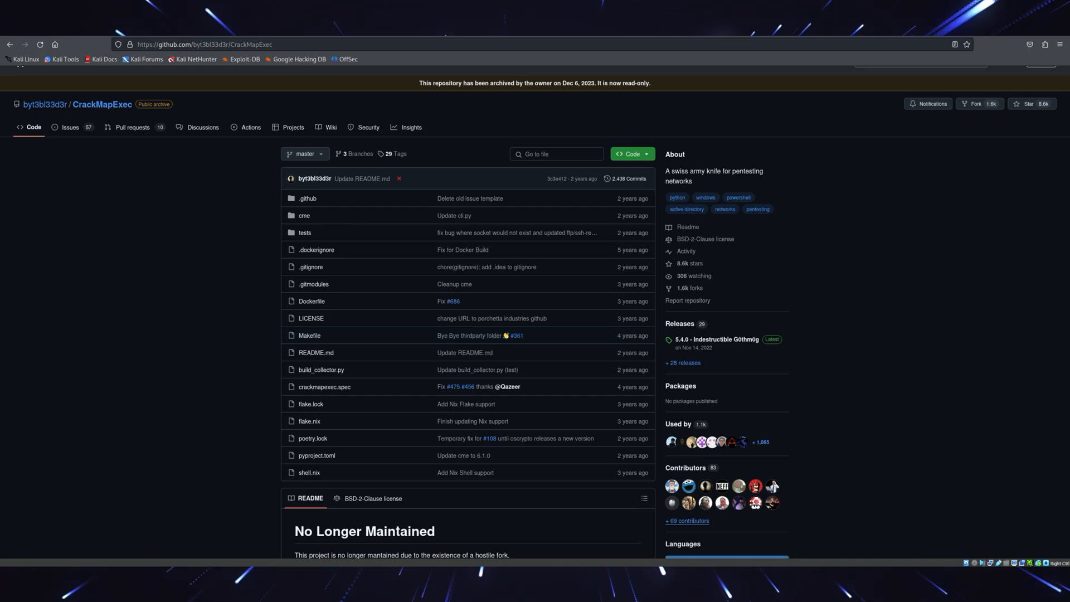
scroll(535, 335, "down", 3)
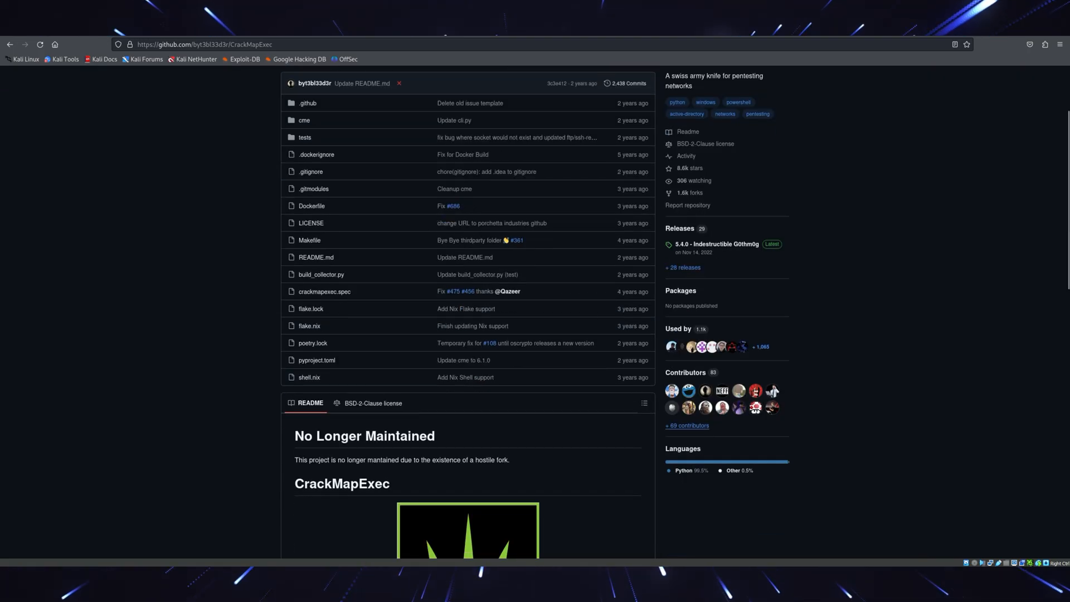
scroll(536, 334, "down", 3)
scroll(535, 334, "down", 2)
scroll(535, 335, "down", 1)
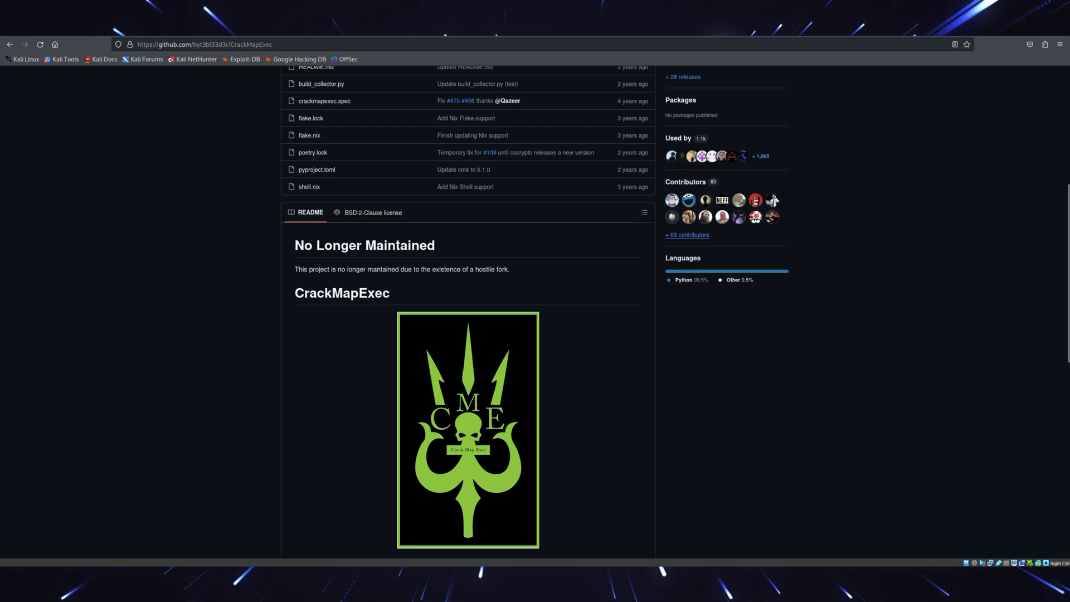
scroll(535, 334, "down", 2)
scroll(535, 335, "down", 2)
scroll(535, 335, "down", 2)
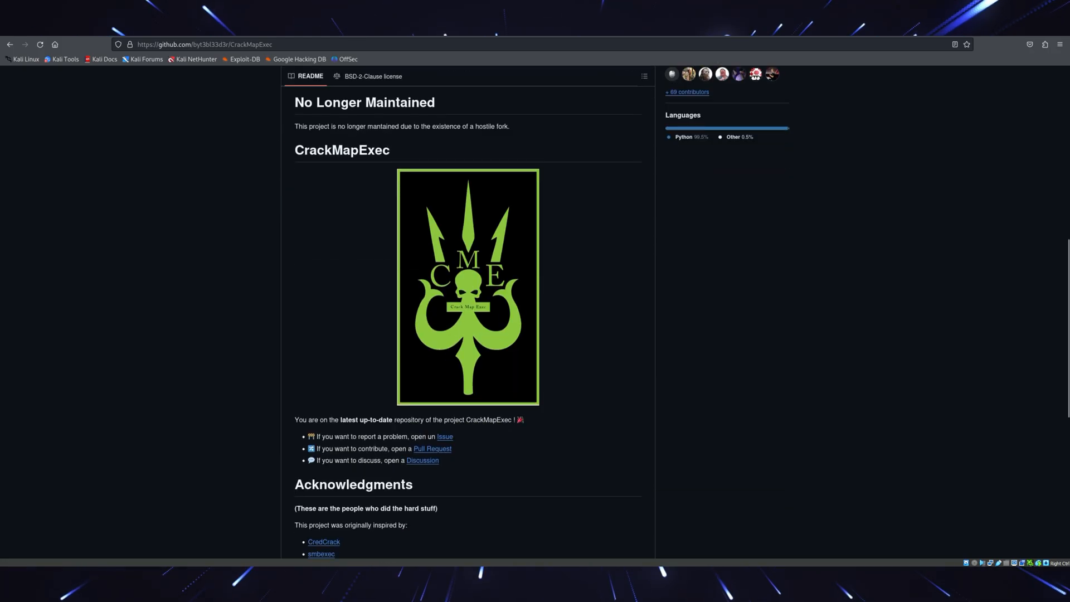
scroll(535, 335, "down", 2)
scroll(535, 334, "down", 1)
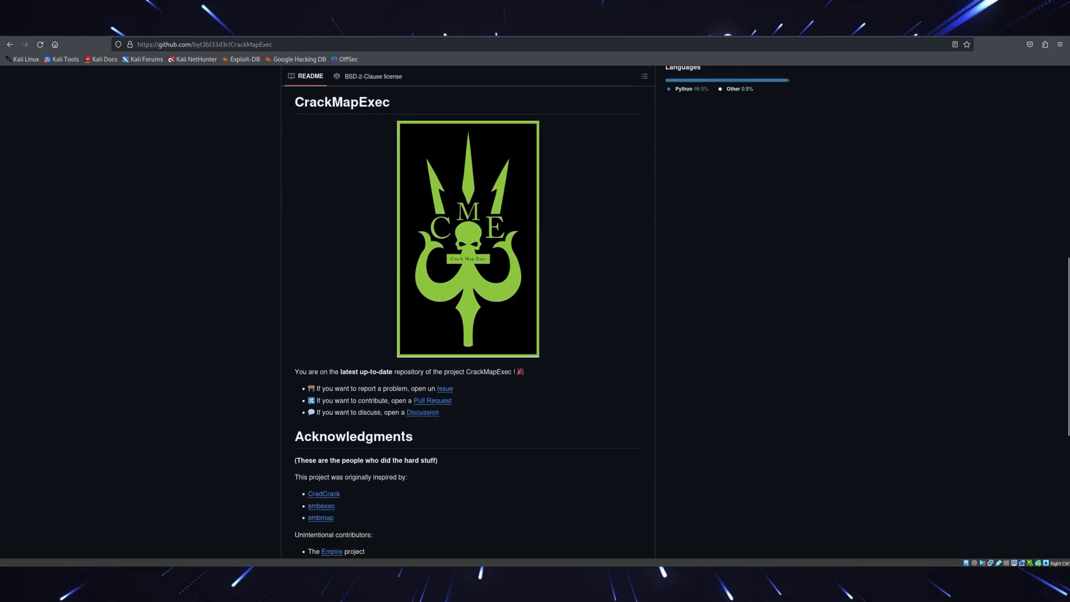
scroll(536, 335, "down", 2)
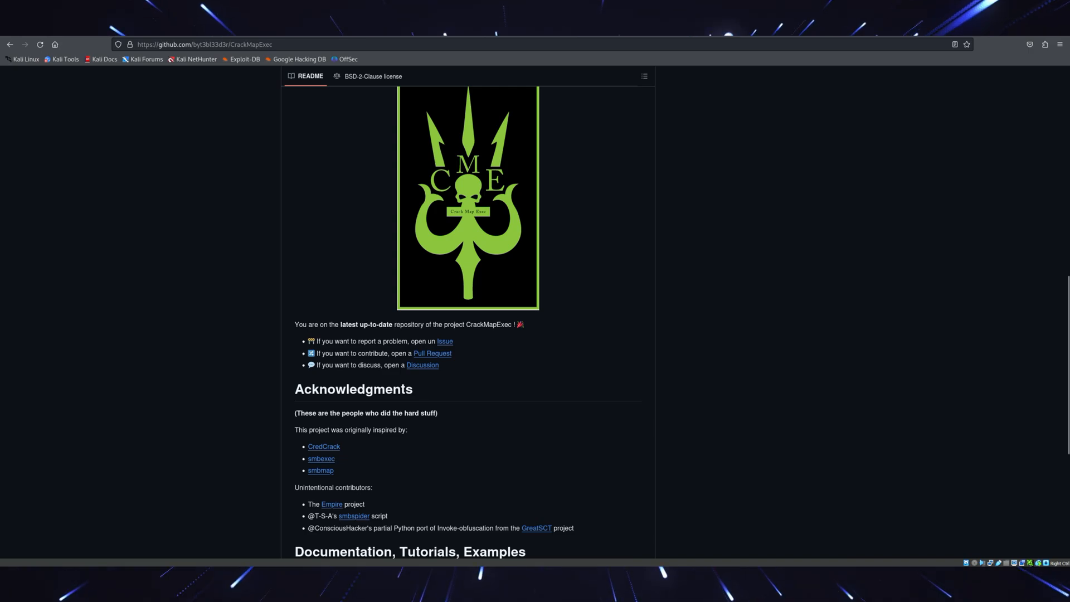
Step: In a new terminal, run crackmapexec to show its help output listing supported protocols
key("ctrl+alt+t")
type("c")
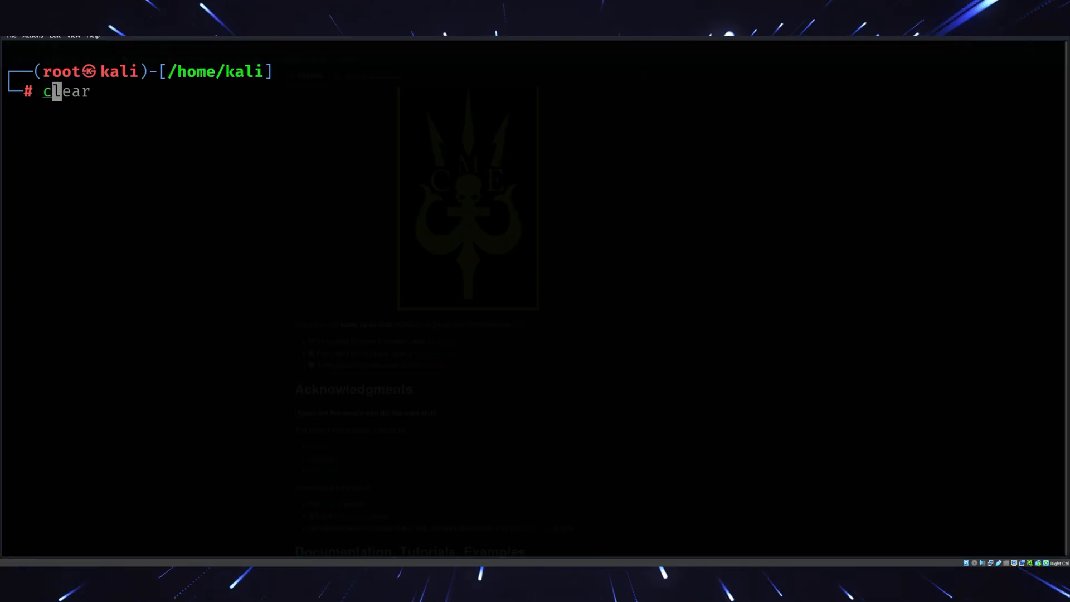
type("rackm")
key("Right")
key("Return")
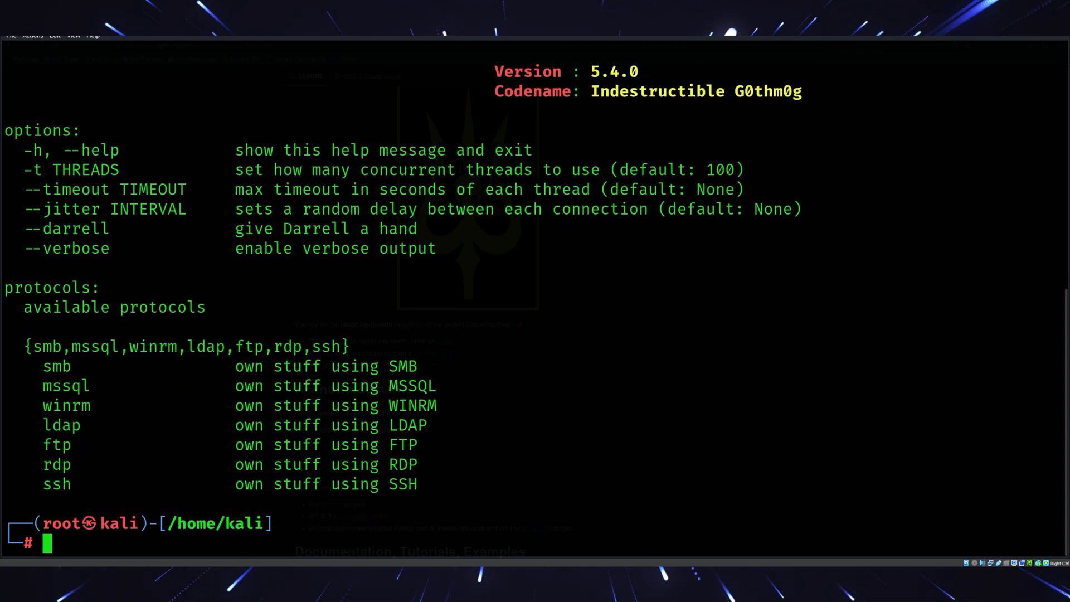
type("crackmapexec")
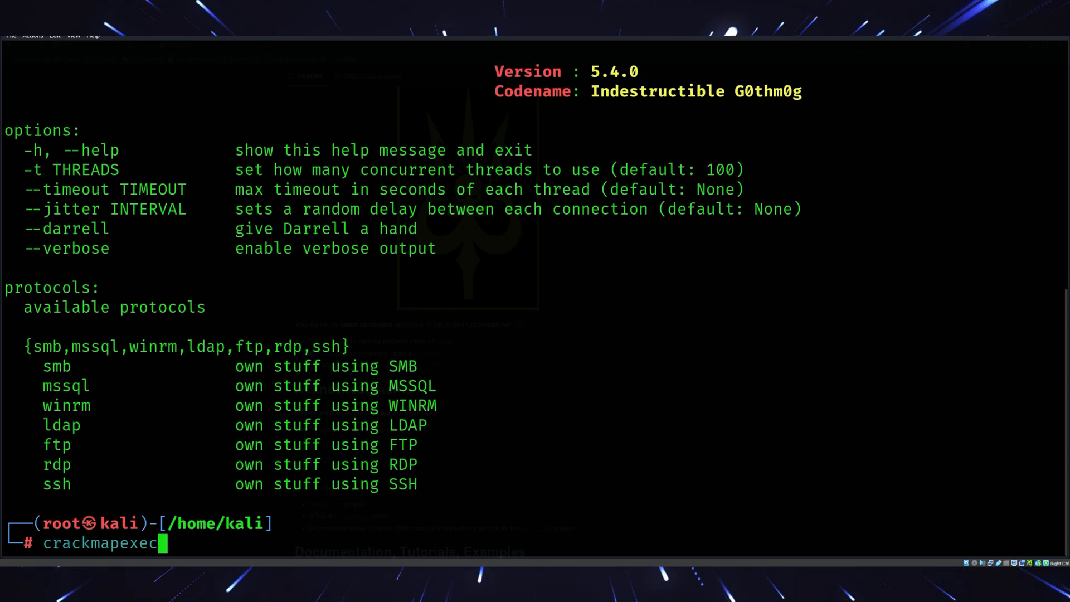
Step: Clear the screen with Ctrl+L and launch Wireshark from the terminal
key("ctrl+l")
type("shark")
key("Return")
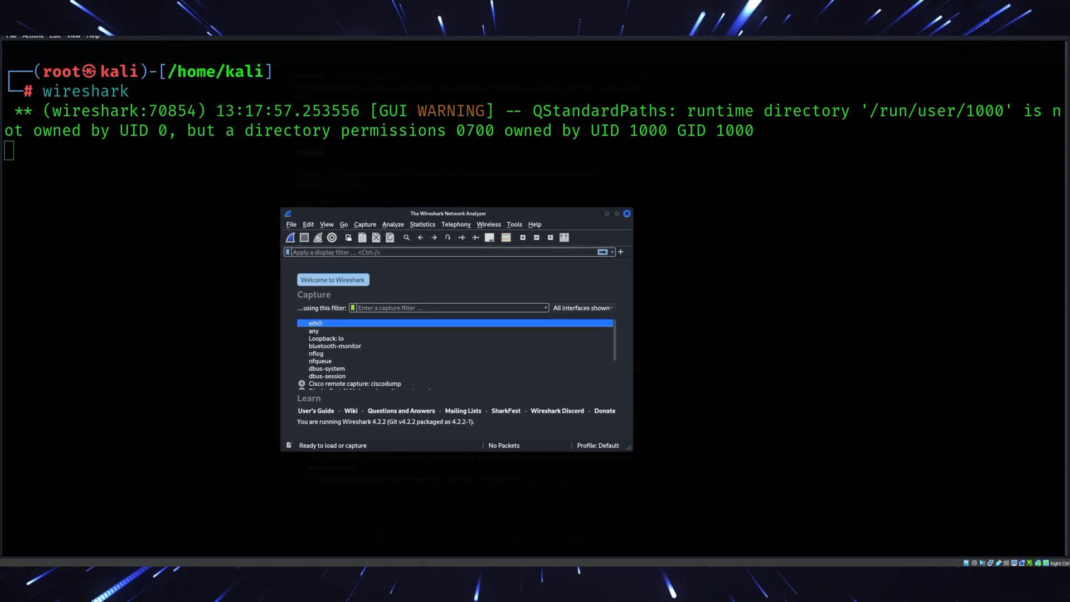
key("ctrl+k")
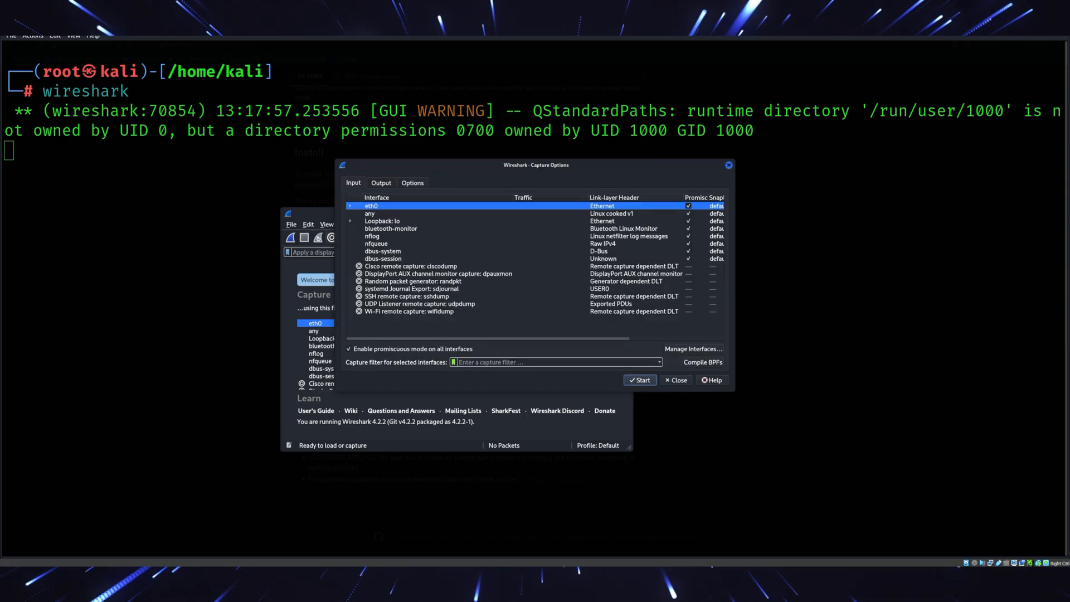
key("ctrl+Tab")
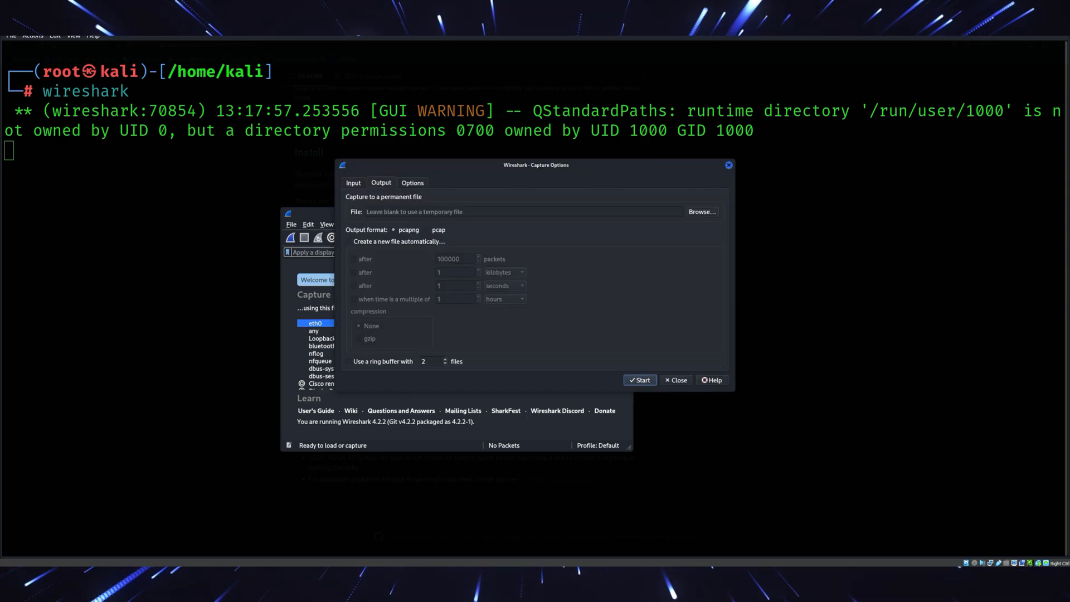
key("ctrl+Tab")
key("ctrl+Tab")
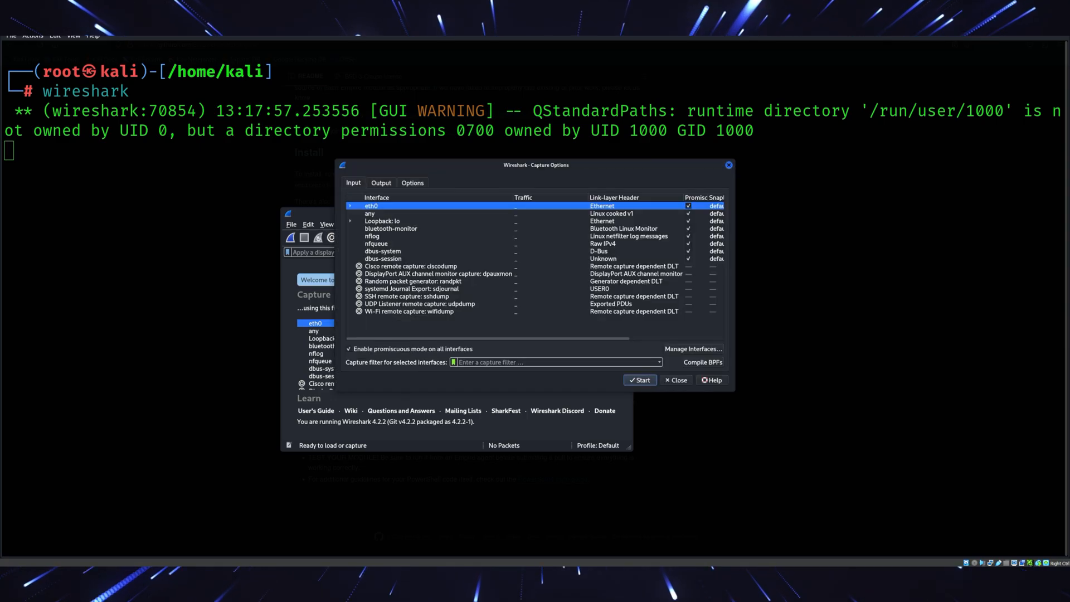
key("Escape")
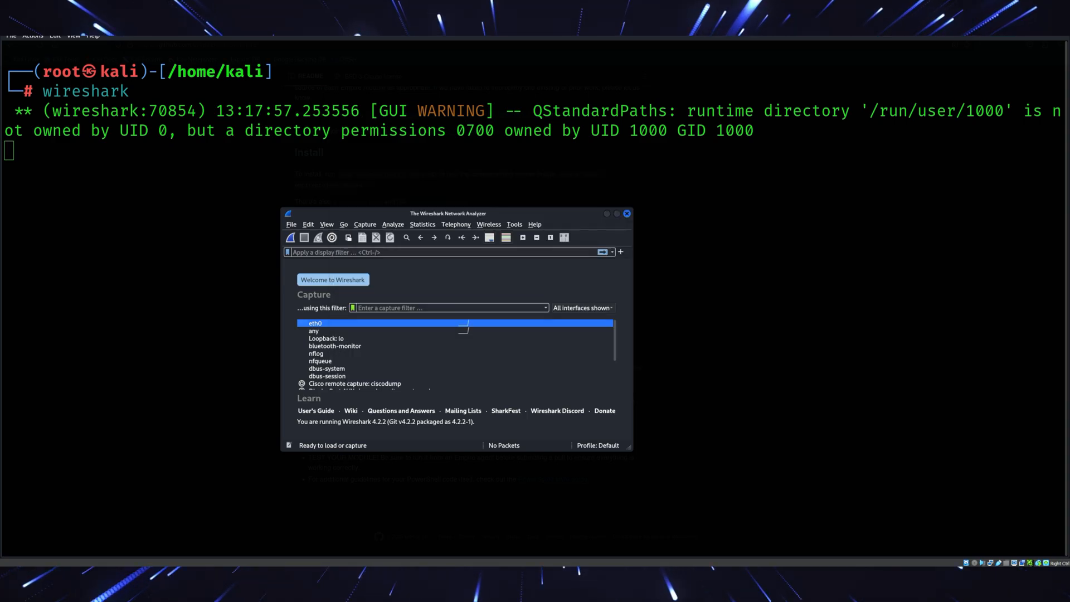
key("alt+f")
key("Escape")
key("shift+Down")
key("Down")
key("Down")
key("Down")
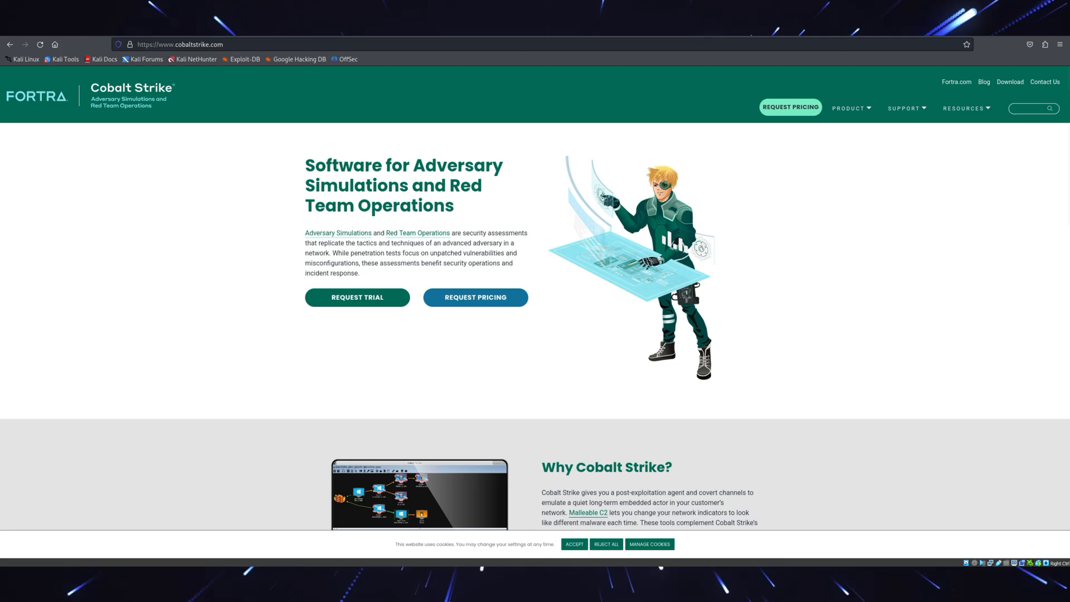
scroll(535, 334, "down", 3)
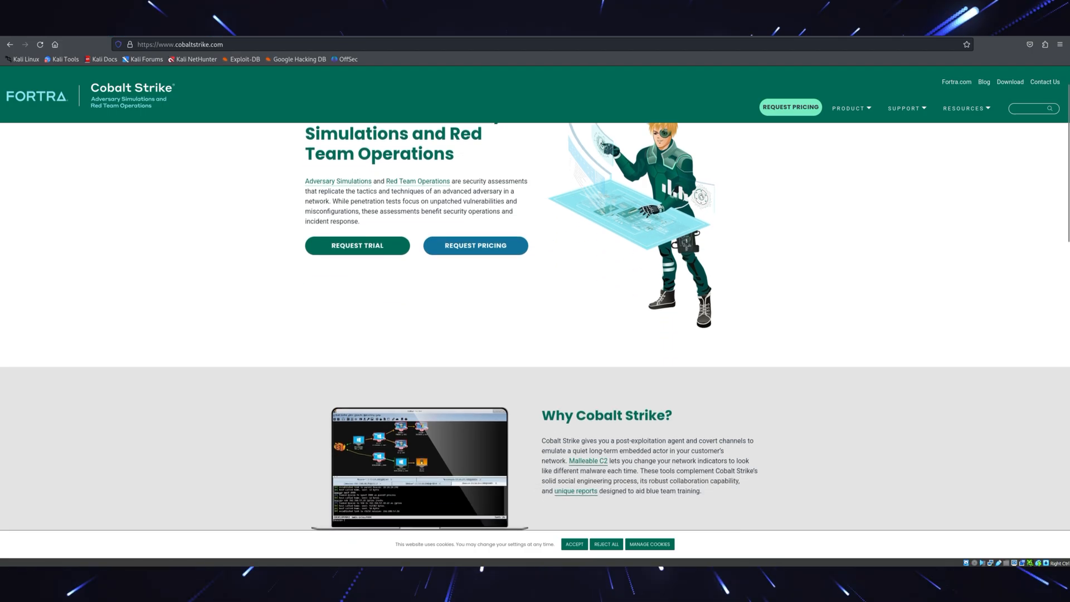
scroll(535, 334, "down", 1)
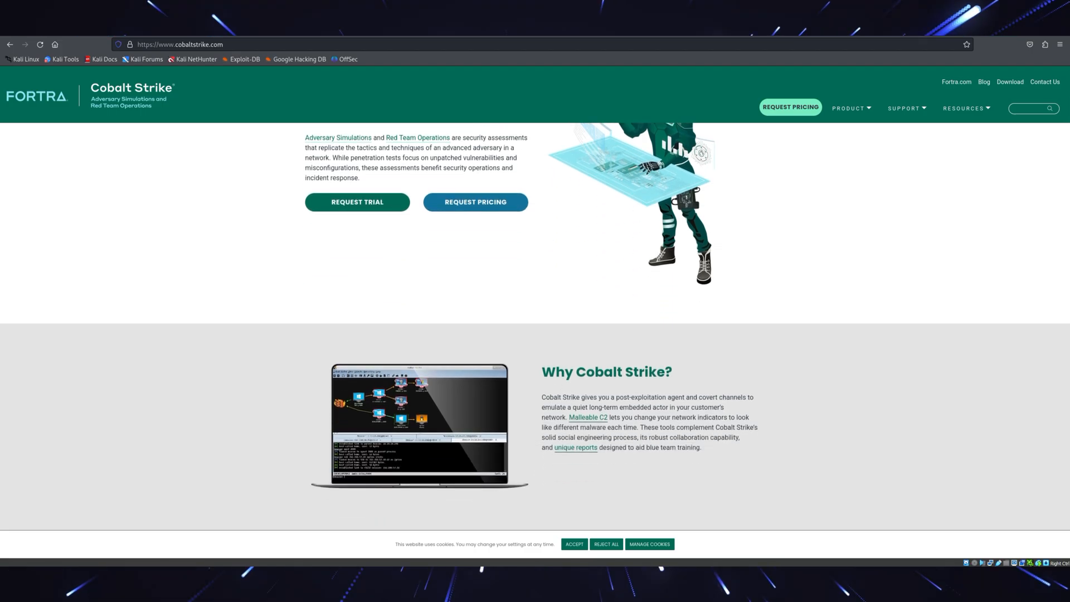
scroll(535, 334, "down", 2)
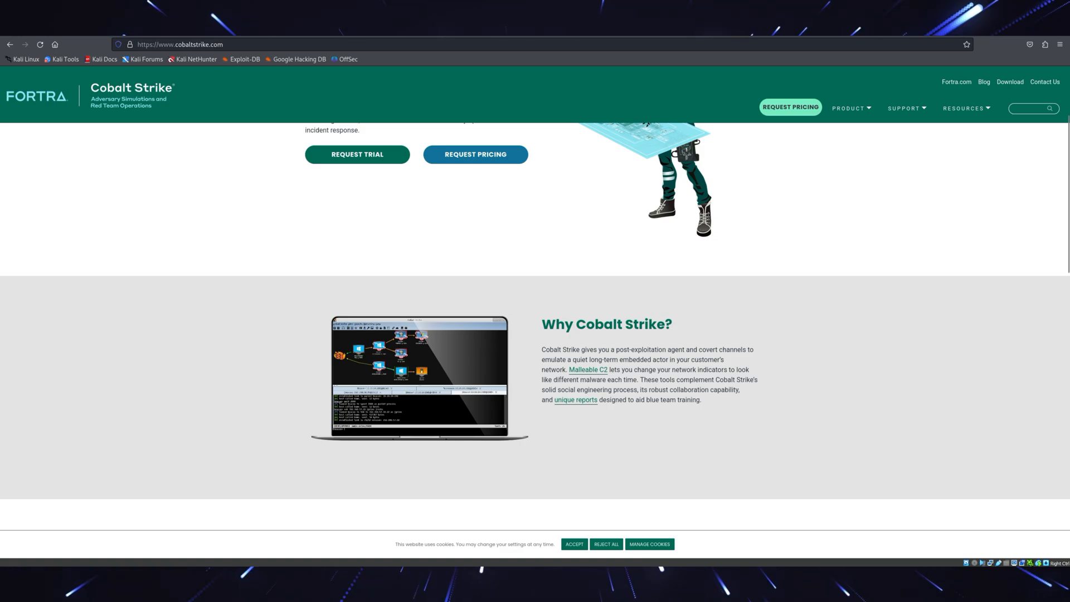
scroll(535, 335, "down", 2)
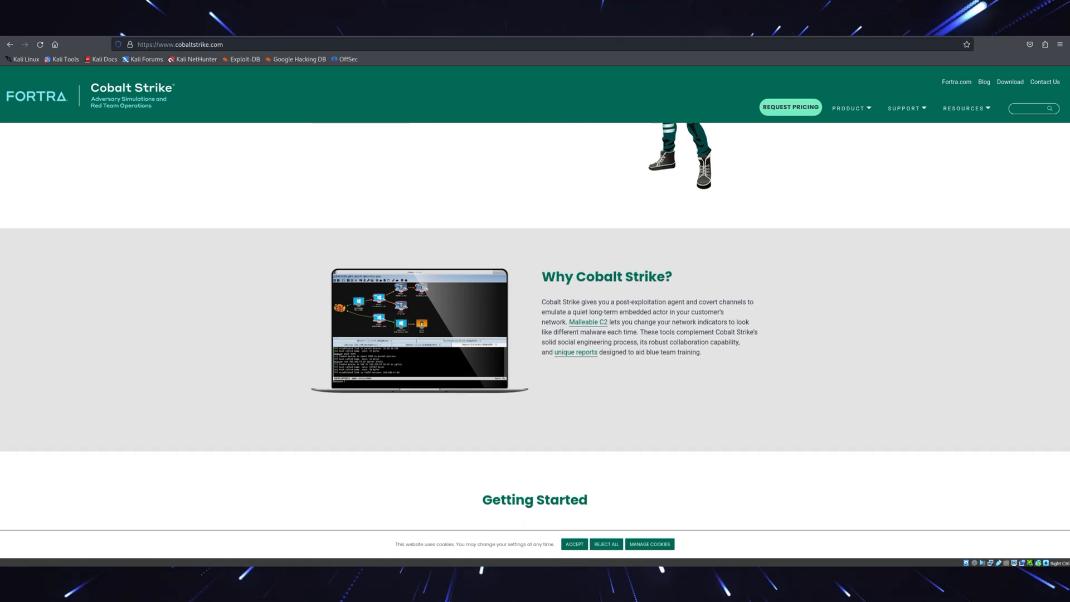
scroll(536, 335, "down", 2)
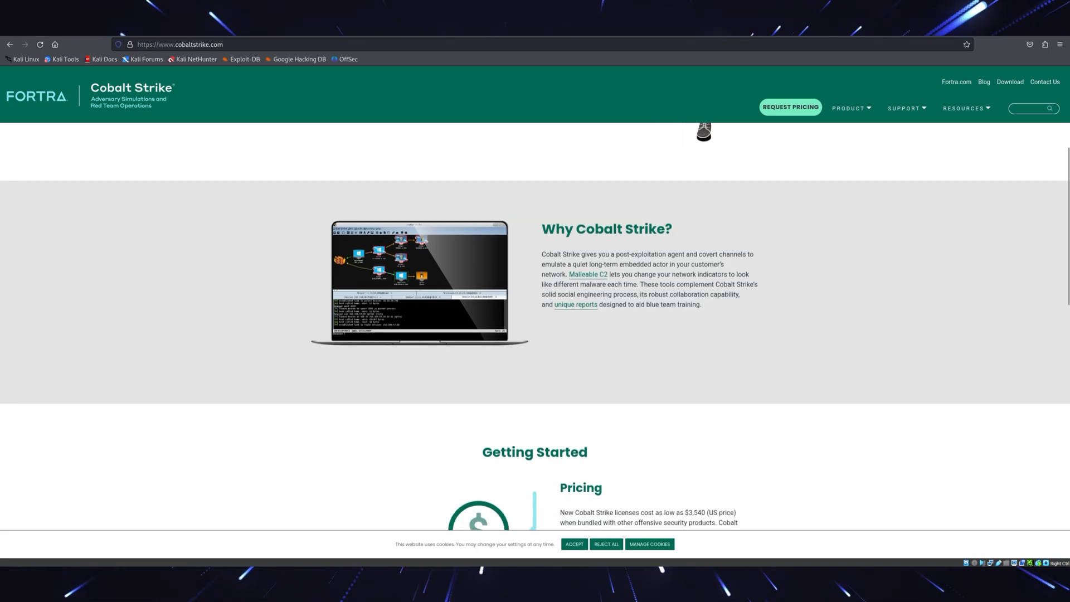
scroll(536, 334, "down", 2)
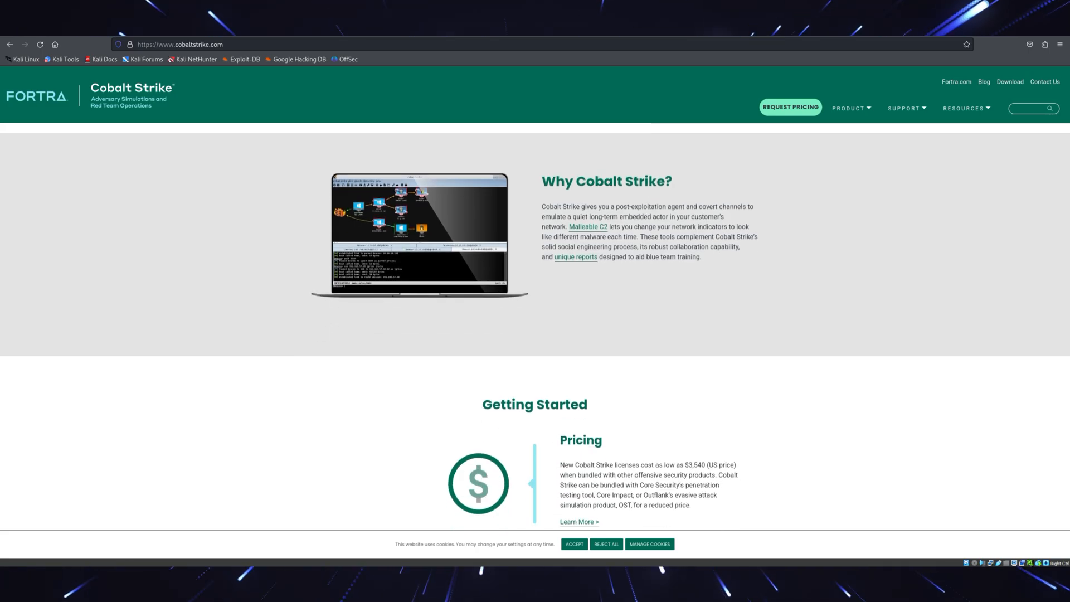
scroll(535, 335, "down", 1)
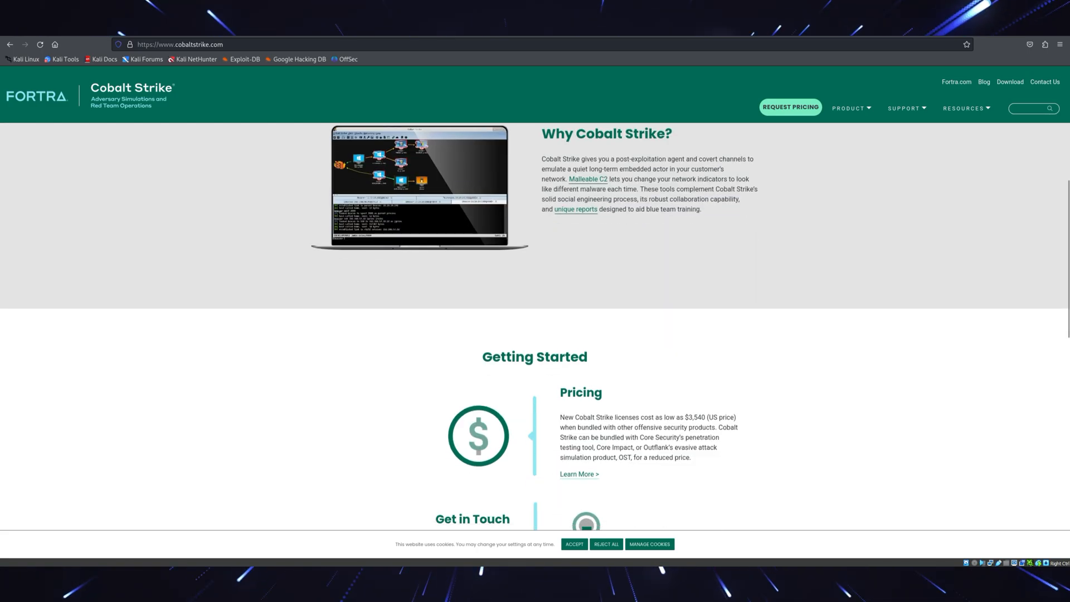
scroll(535, 335, "down", 1)
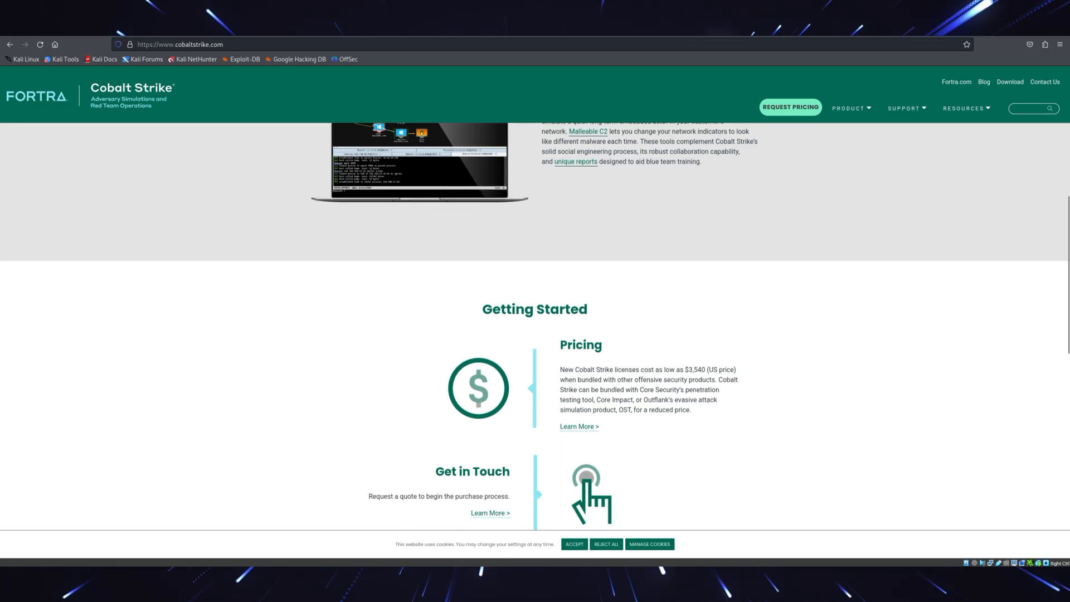
scroll(536, 335, "down", 1)
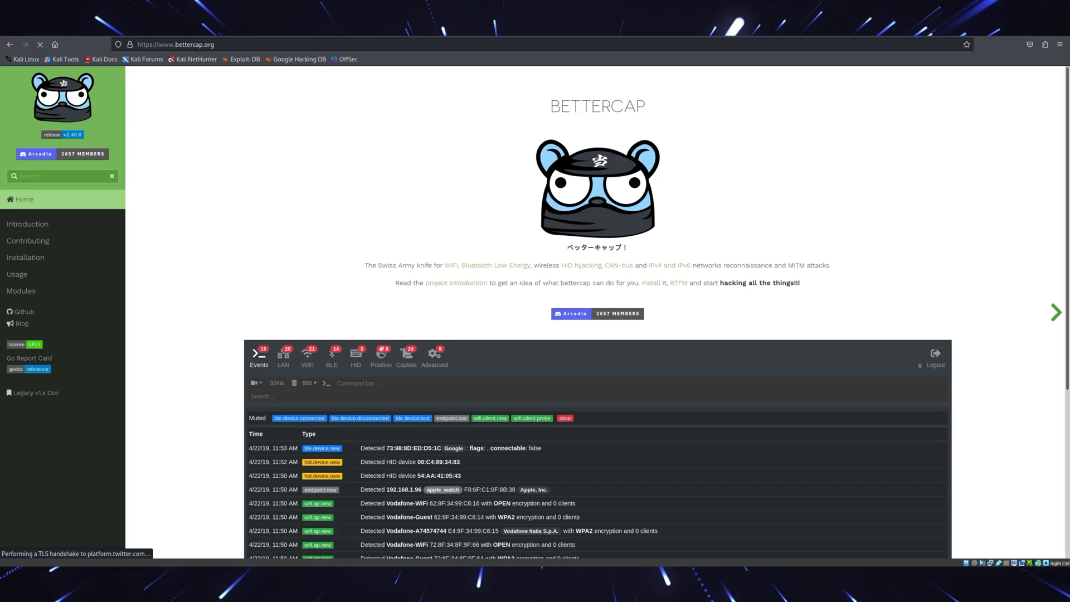
scroll(598, 335, "down", 3)
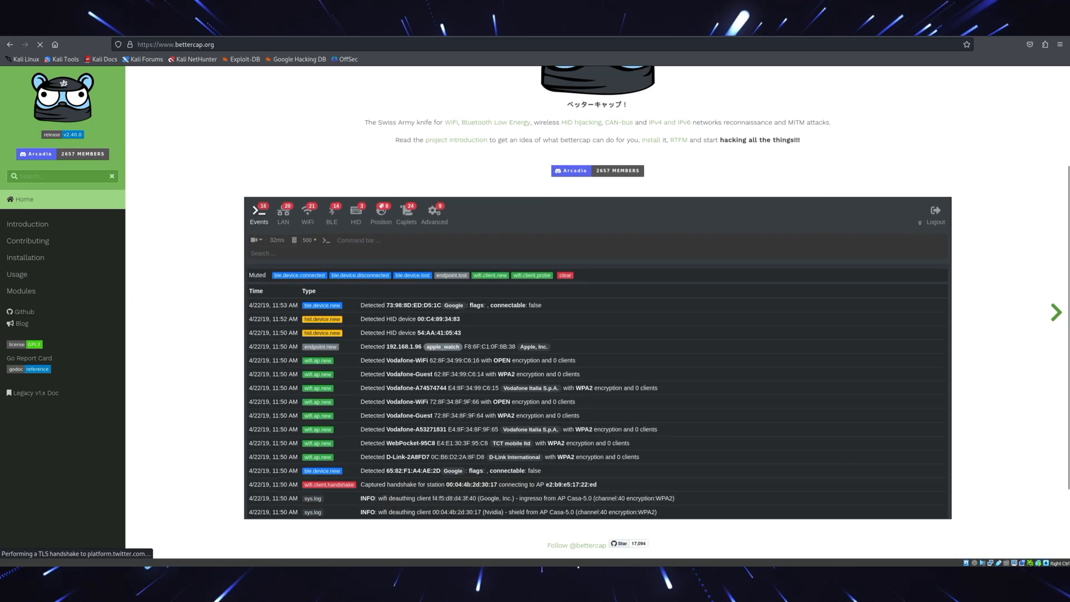
scroll(598, 335, "down", 2)
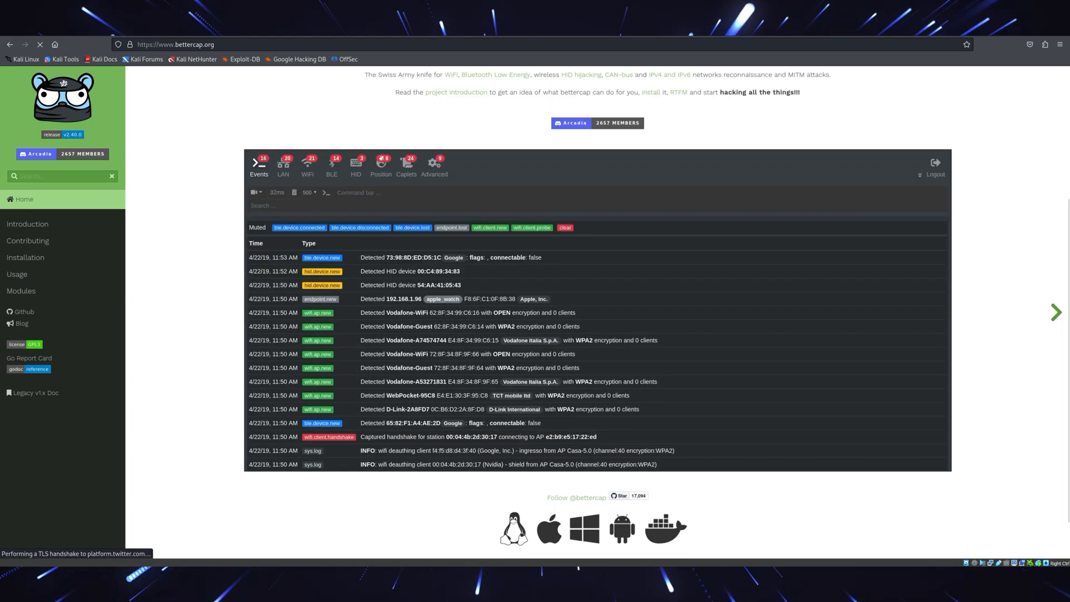
scroll(597, 334, "down", 2)
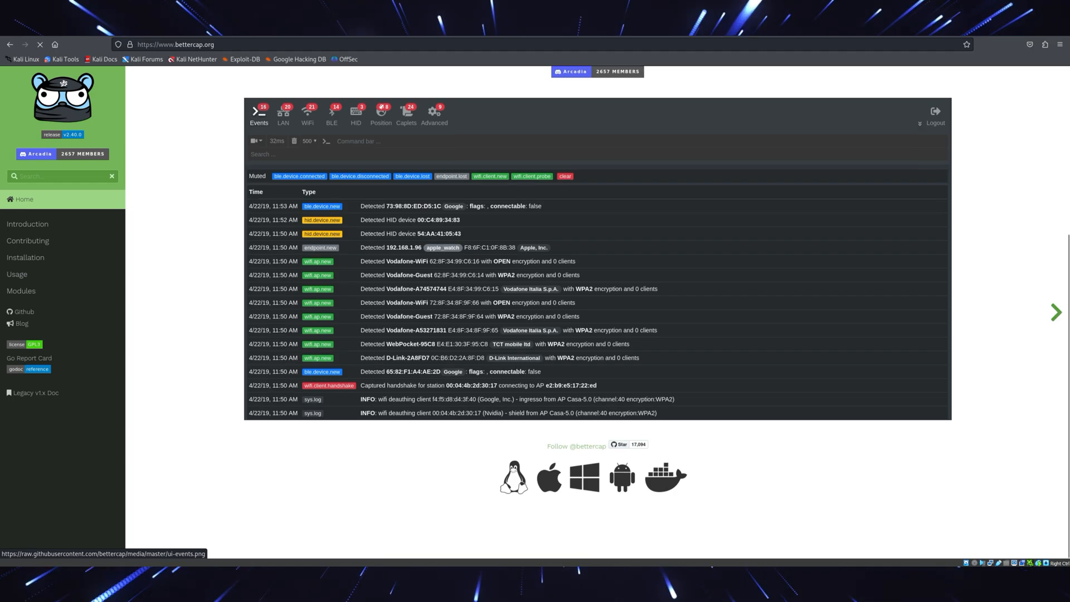
scroll(598, 335, "down", 1)
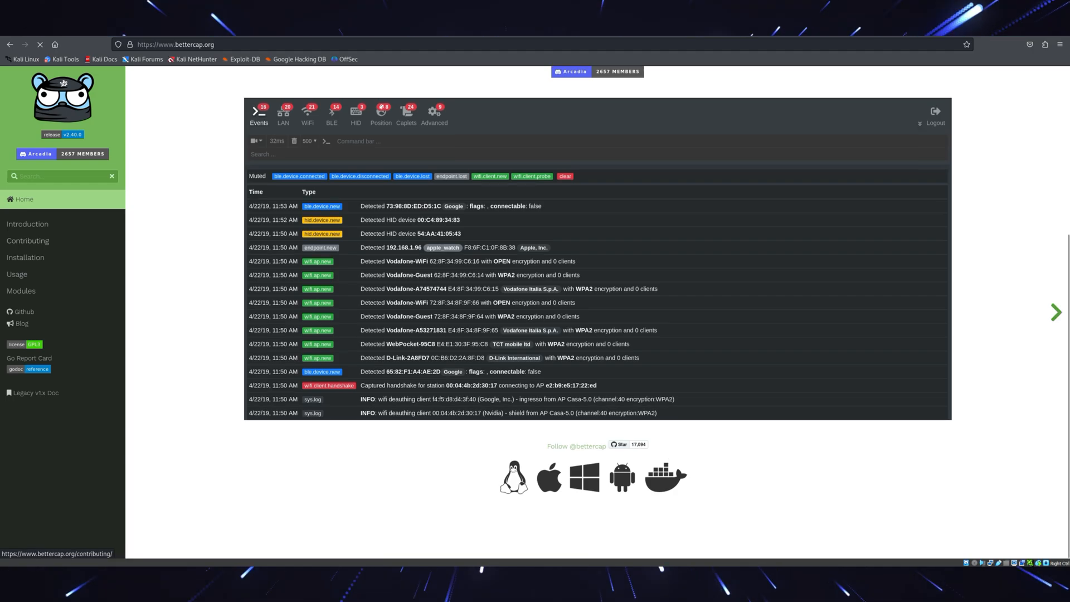
Step: Open Bettercap's Installation guide from the left sidebar of bettercap.org
left_click(25, 257)
scroll(598, 335, "down", 1)
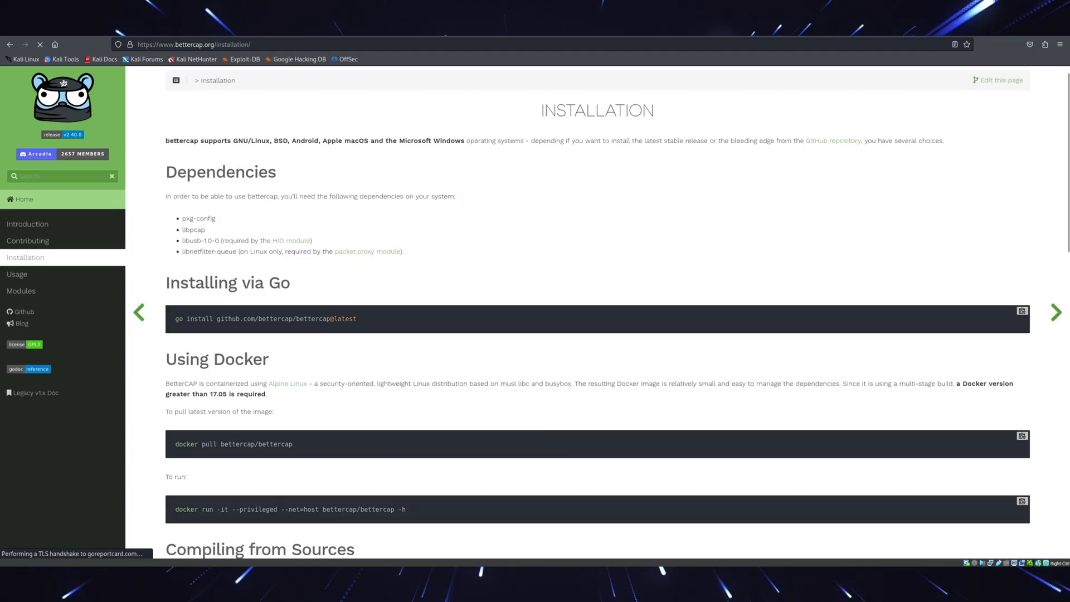
scroll(598, 334, "down", 1)
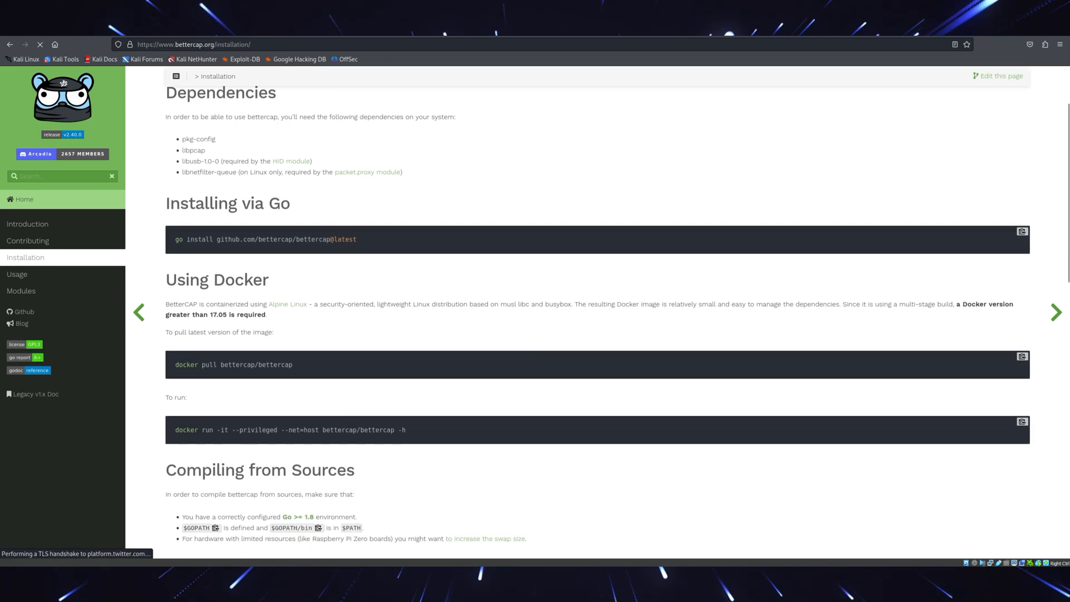
scroll(597, 335, "down", 1)
scroll(598, 335, "down", 1)
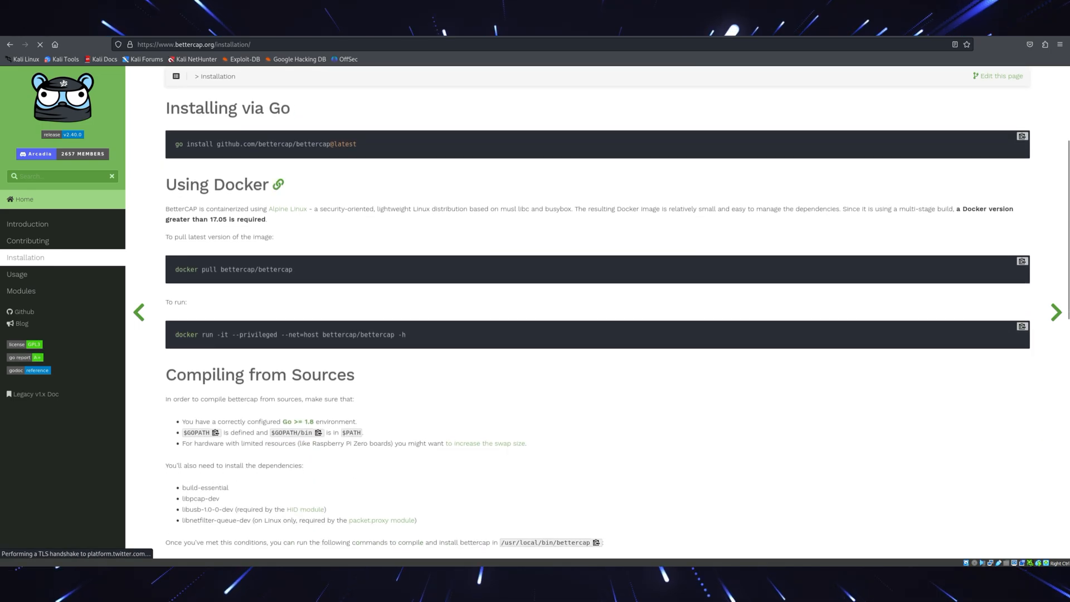
scroll(598, 334, "down", 1)
scroll(598, 335, "down", 1)
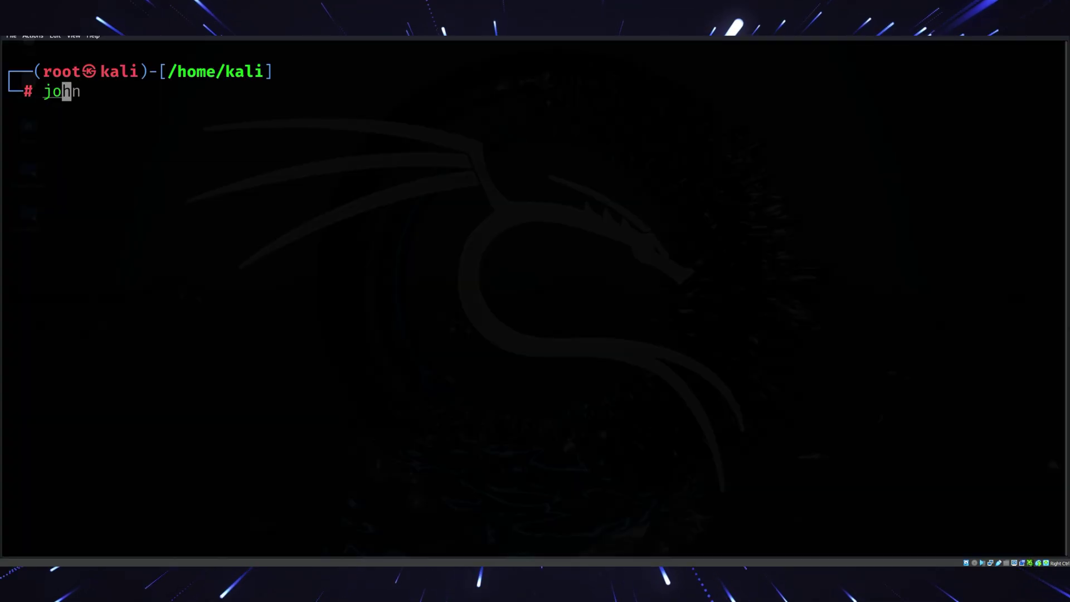
type("hn --h")
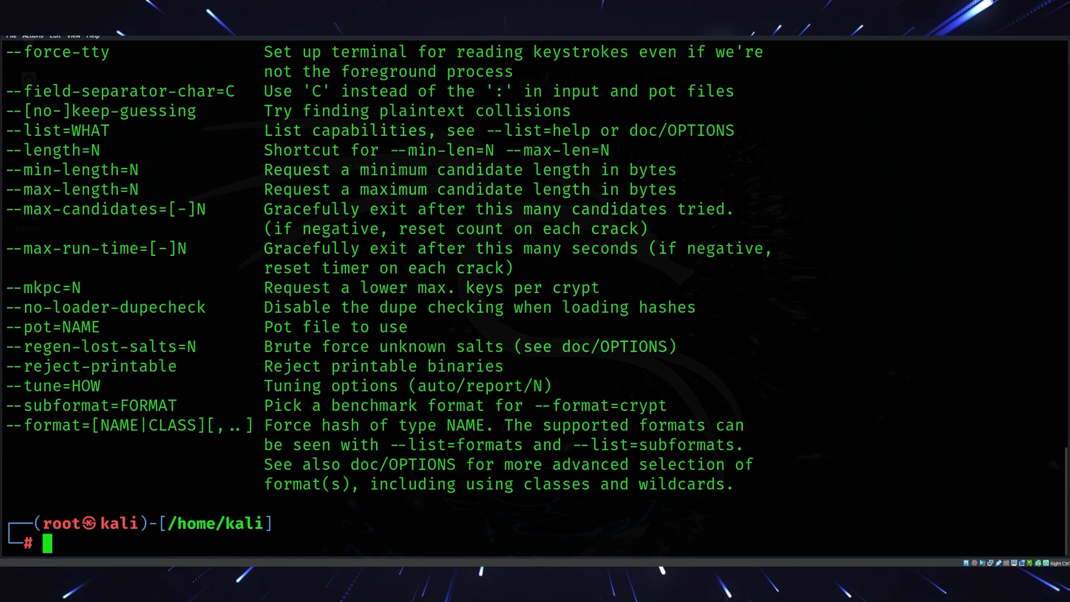
scroll(535, 301, "up", 2)
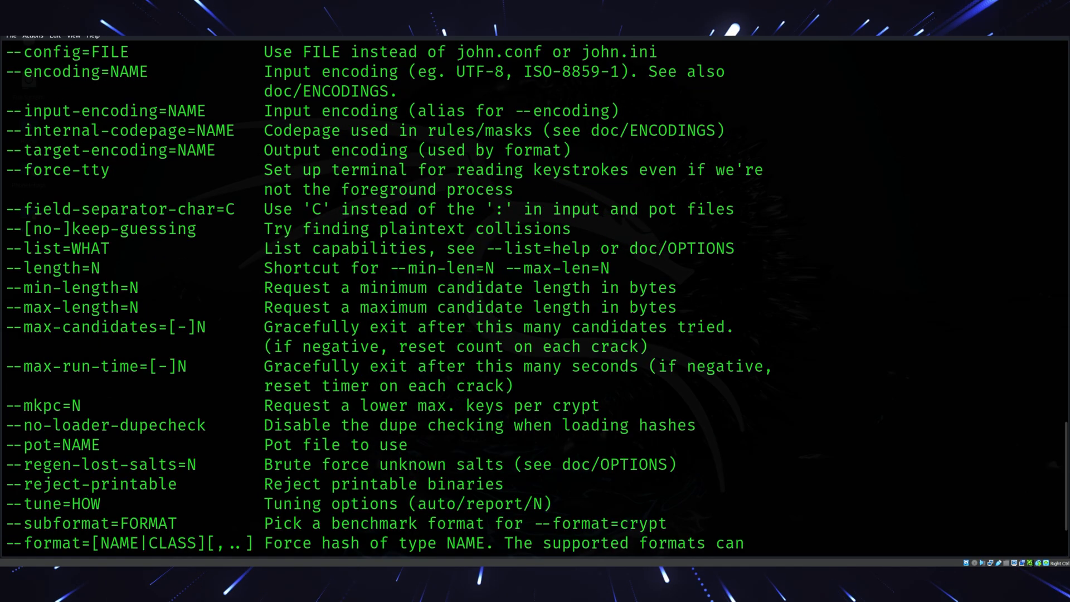
scroll(535, 301, "up", 2)
scroll(536, 301, "up", 2)
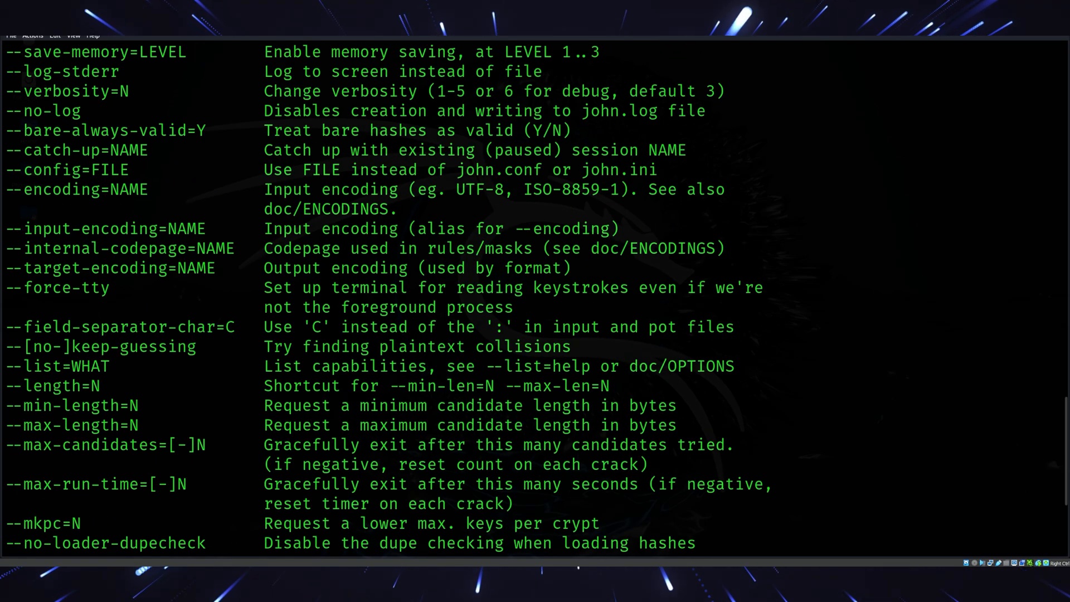
scroll(535, 301, "up", 2)
scroll(535, 300, "up", 2)
scroll(536, 301, "up", 2)
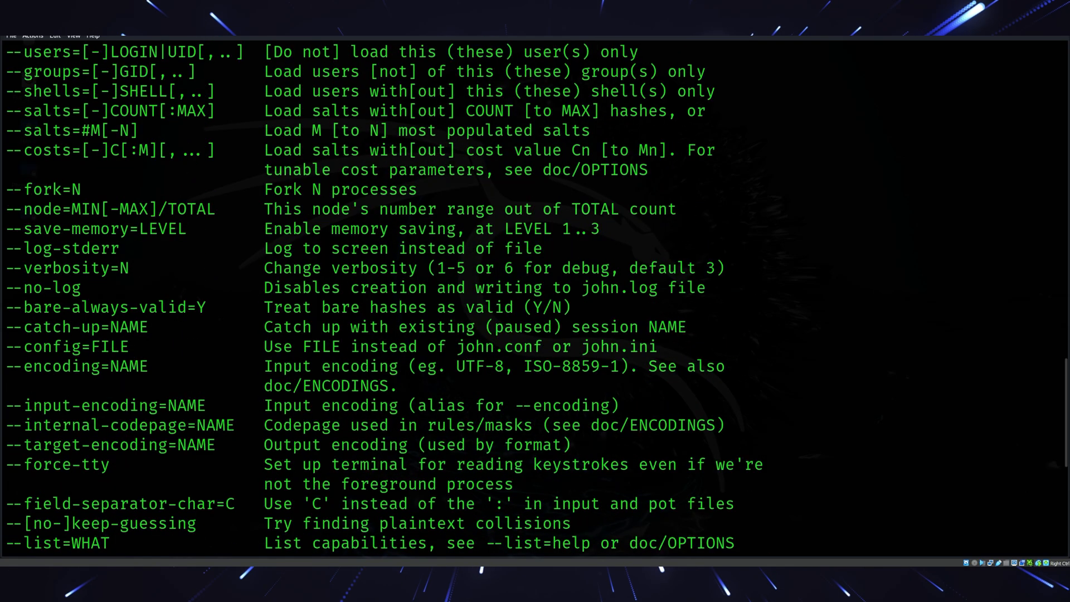
scroll(535, 301, "up", 2)
scroll(535, 302, "up", 2)
scroll(535, 301, "up", 2)
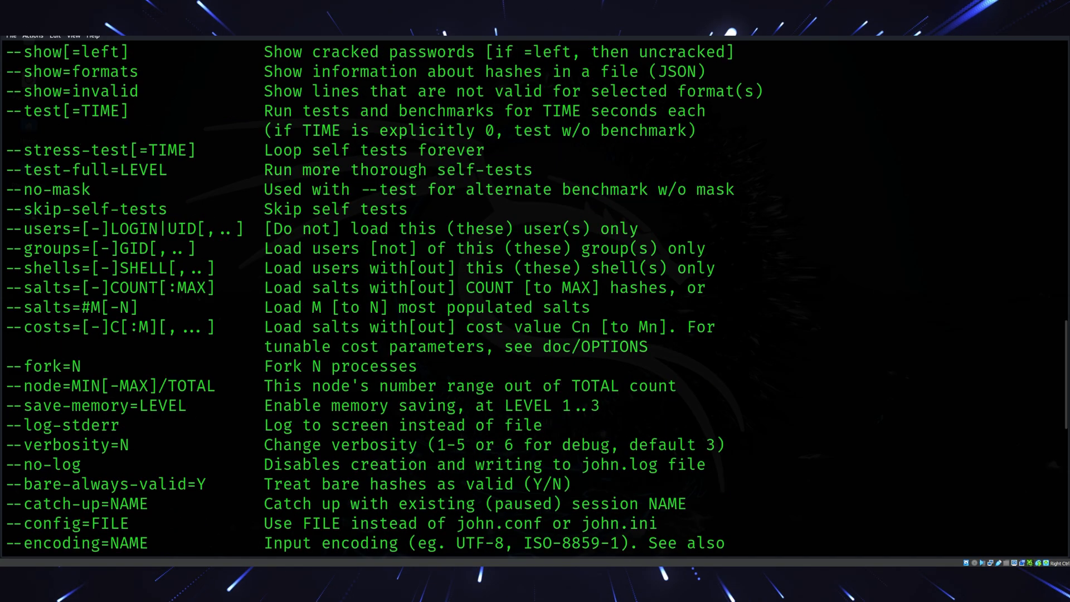
scroll(535, 301, "up", 3)
scroll(535, 301, "up", 3)
scroll(535, 302, "up", 3)
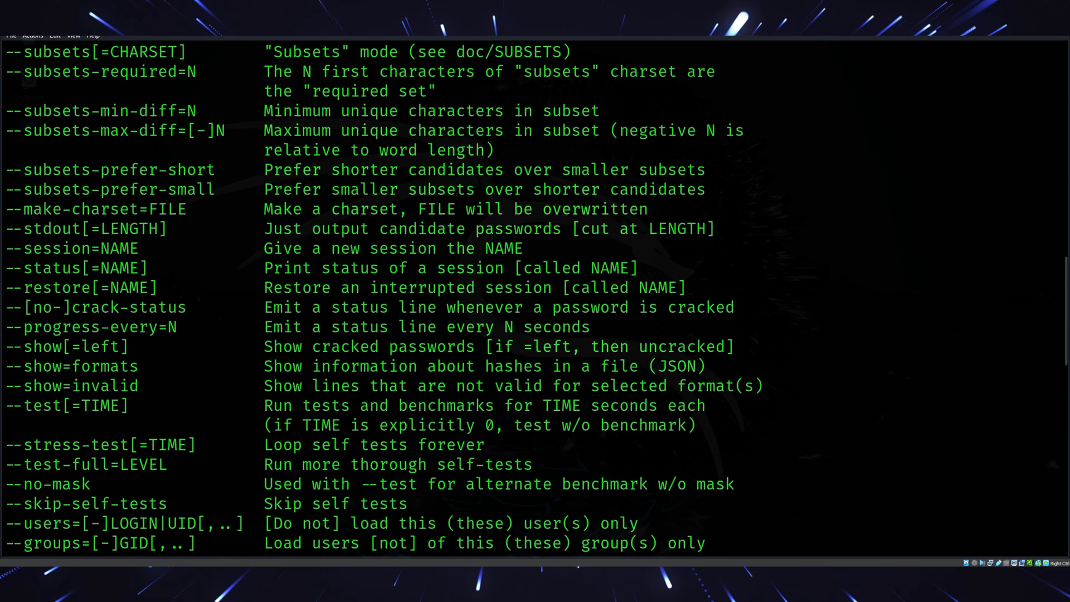
scroll(535, 301, "up", 2)
scroll(535, 301, "up", 3)
scroll(535, 301, "up", 3)
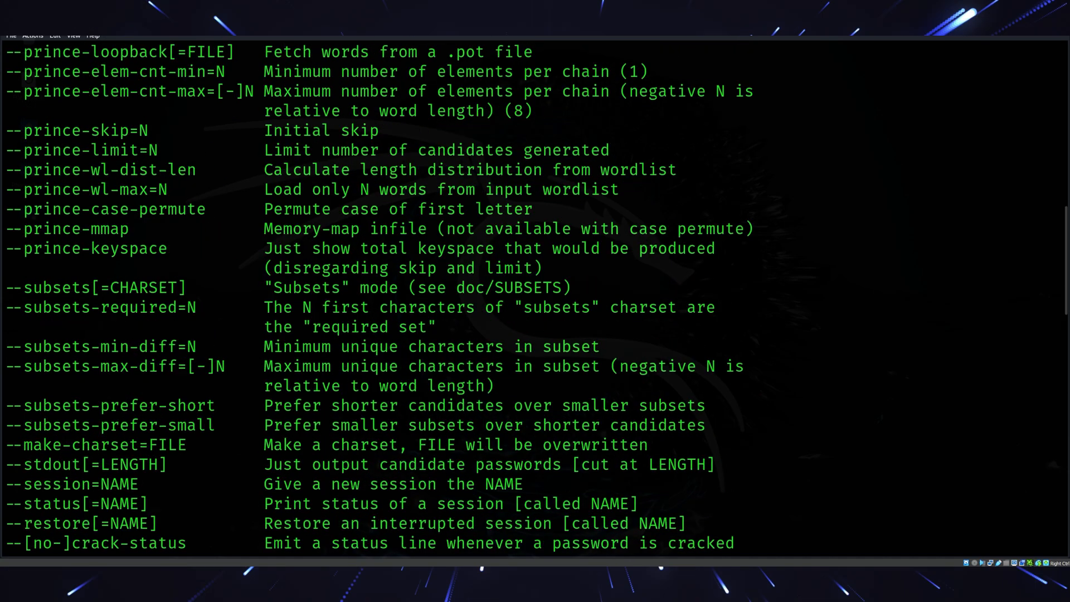
scroll(536, 301, "up", 3)
scroll(535, 301, "up", 3)
scroll(536, 301, "up", 3)
scroll(535, 301, "up", 3)
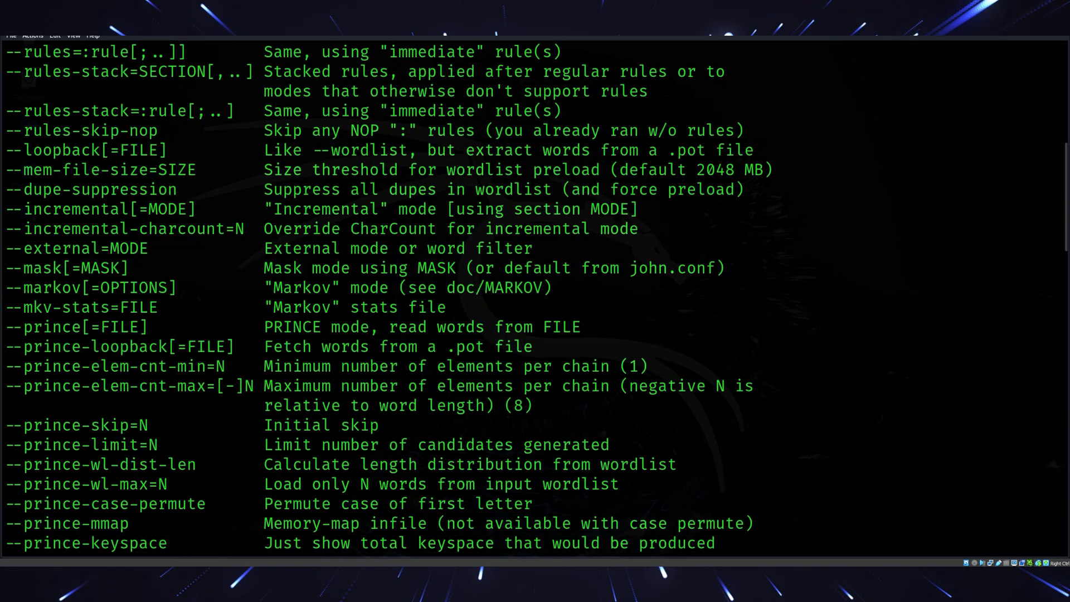
scroll(535, 302, "up", 3)
scroll(535, 302, "up", 3)
scroll(535, 301, "up", 6)
scroll(535, 301, "up", 6)
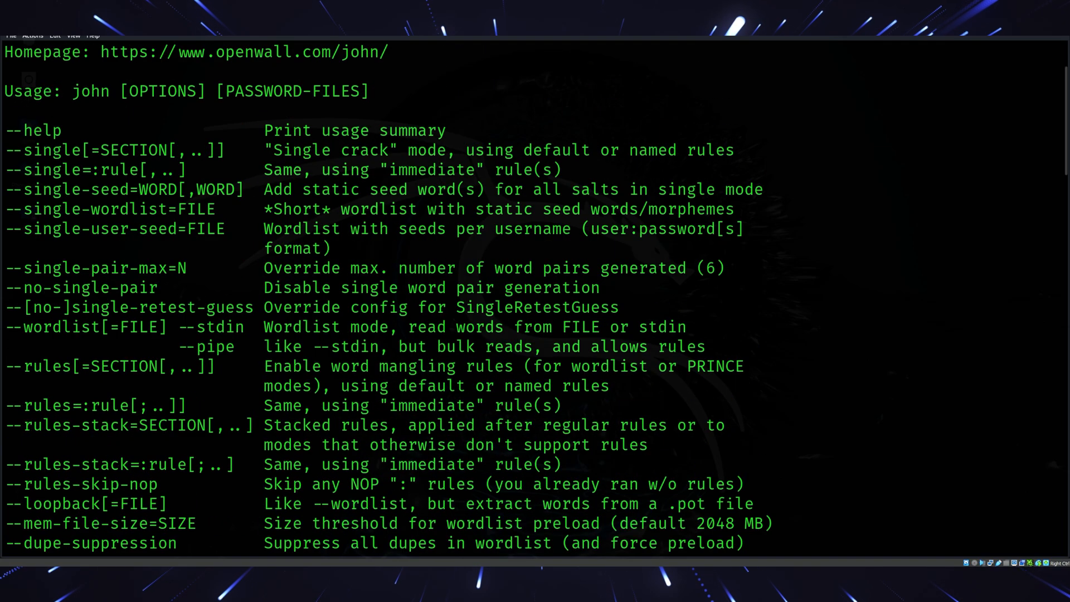
scroll(535, 301, "up", 3)
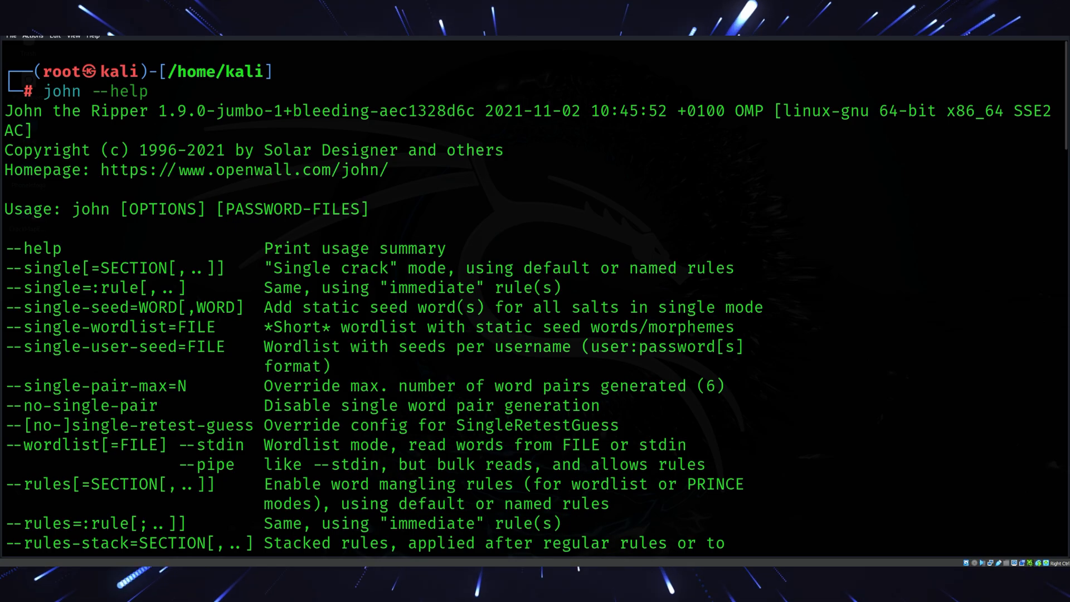